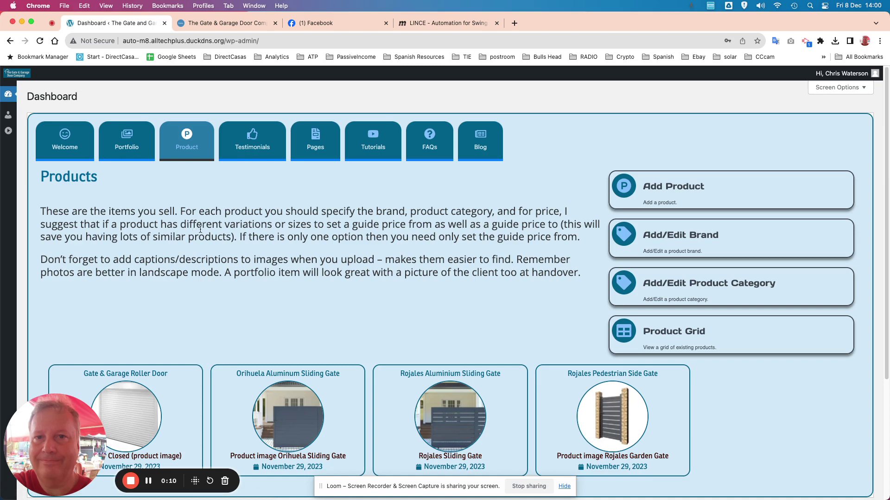
# Step: Check the swing gate motor advert on Facebook and download the LINCE gallery from the Motorline page to the Desktop as lince
pyautogui.click(333, 22)
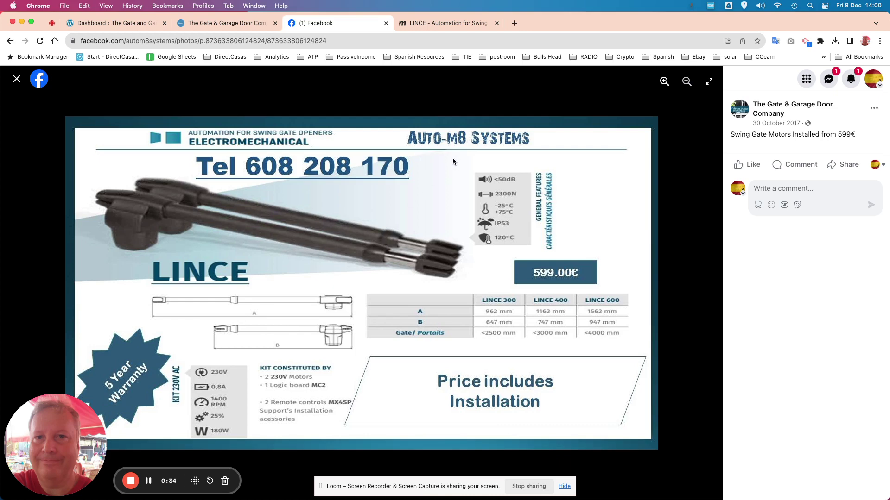
pyautogui.click(448, 23)
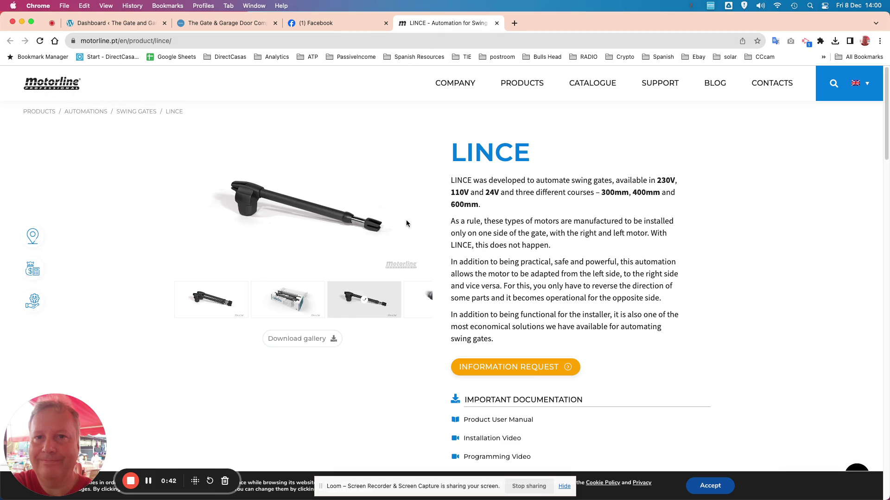
pyautogui.click(303, 342)
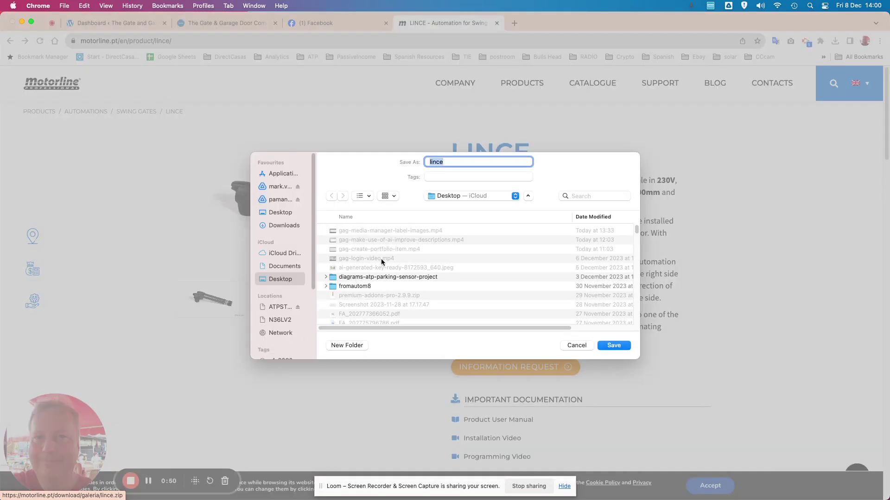
pyautogui.click(612, 345)
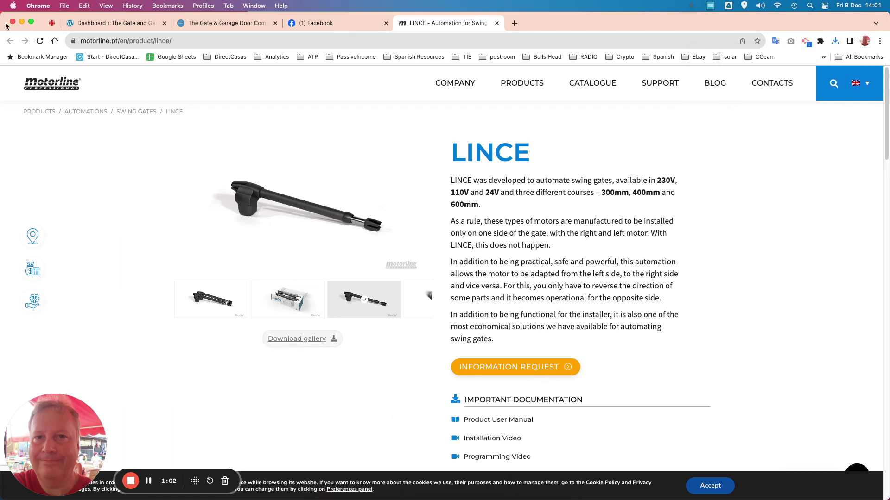
# Step: Switch to Finder, show the iCloud Desktop folder and extract lince.zip with Archive Utility
pyautogui.click(22, 21)
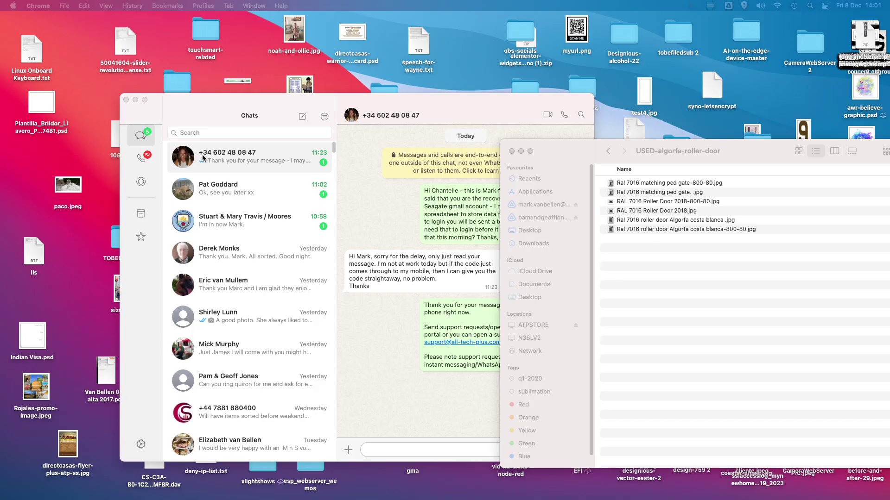
pyautogui.click(135, 100)
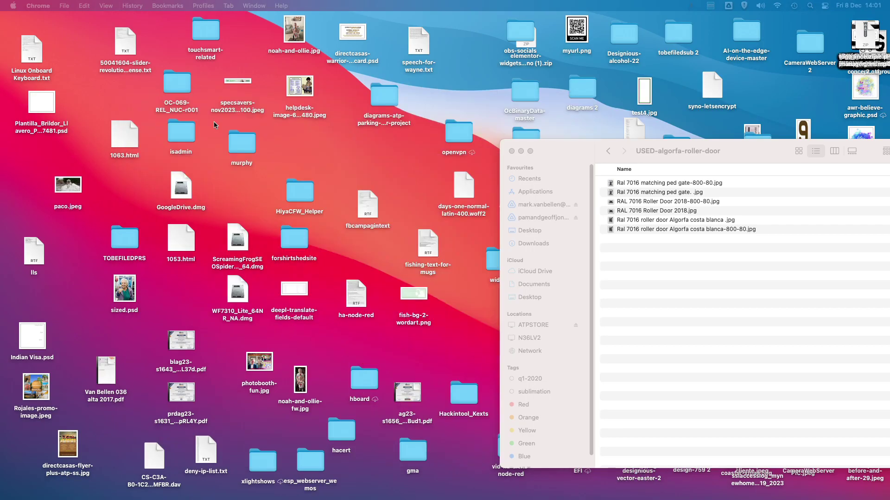
pyautogui.moveTo(582, 153); pyautogui.dragTo(304, 107)
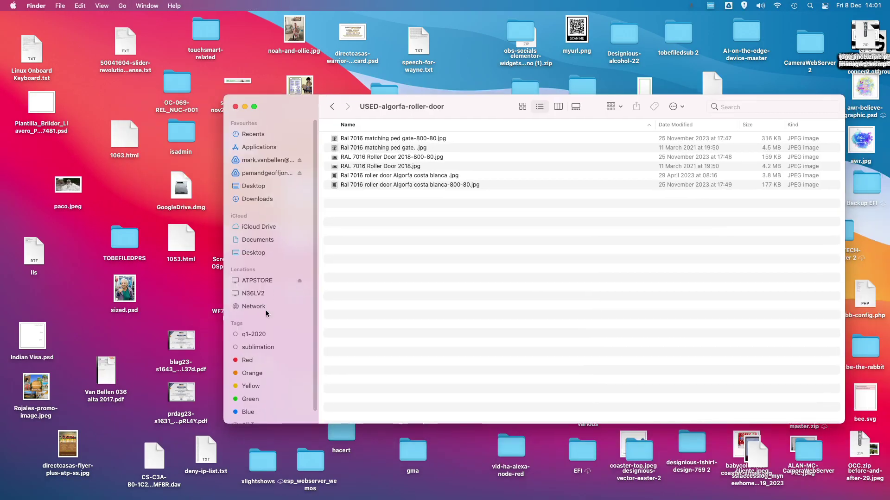
pyautogui.click(251, 255)
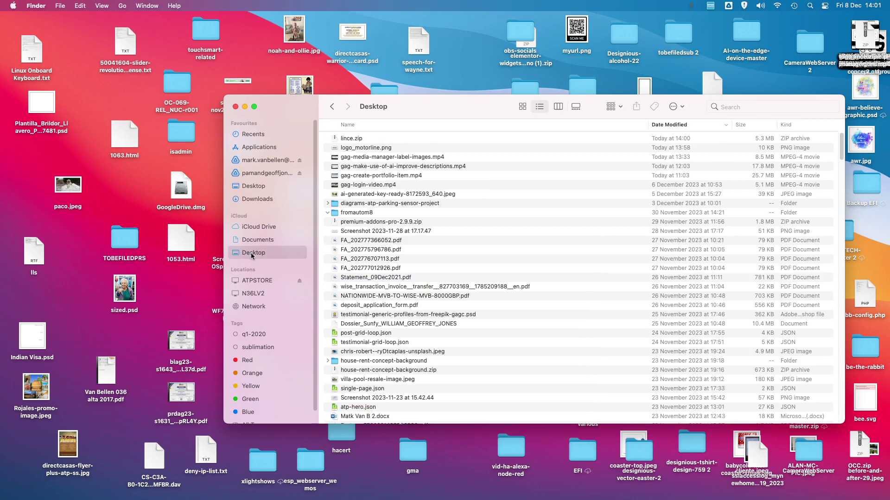
pyautogui.click(343, 139)
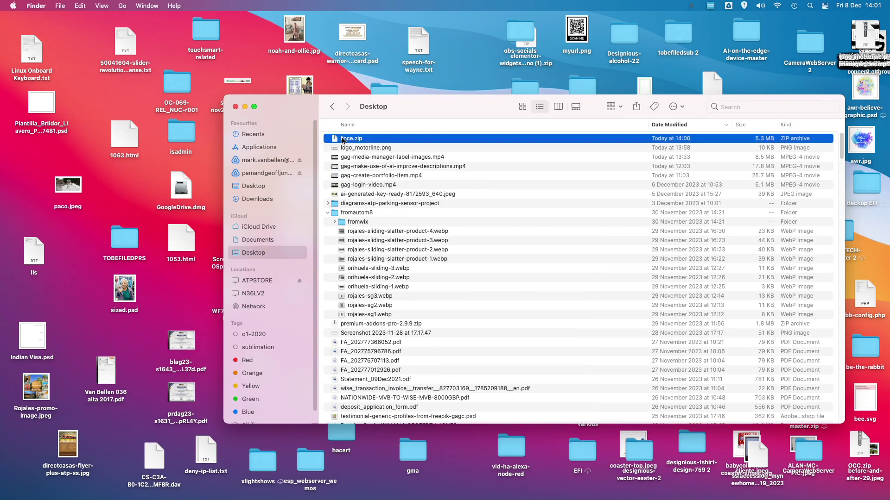
pyautogui.rightClick(343, 140)
pyautogui.moveTo(365, 155)
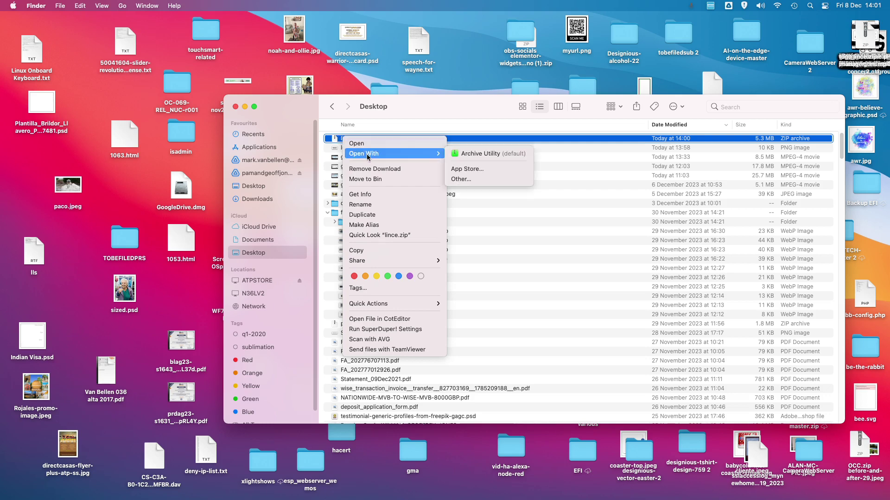
pyautogui.click(464, 153)
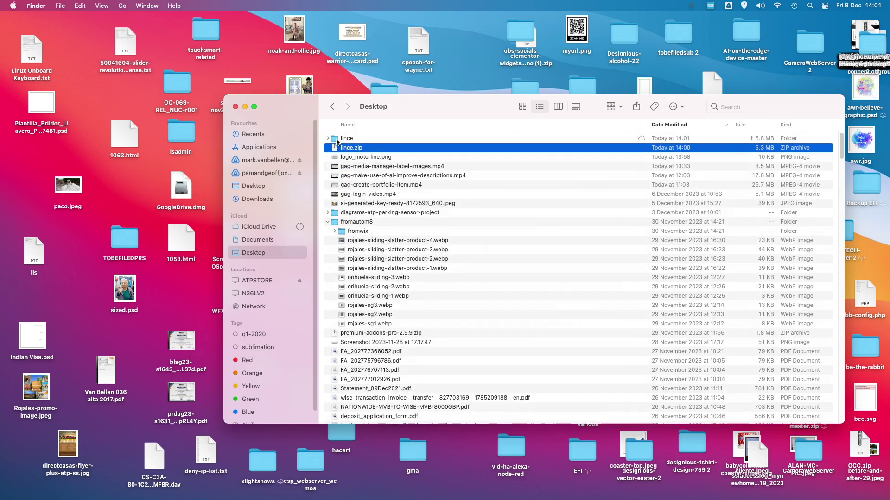
# Step: Open the extracted lince folder and look through its product images as thumbnails, restoring the list view
pyautogui.click(337, 139)
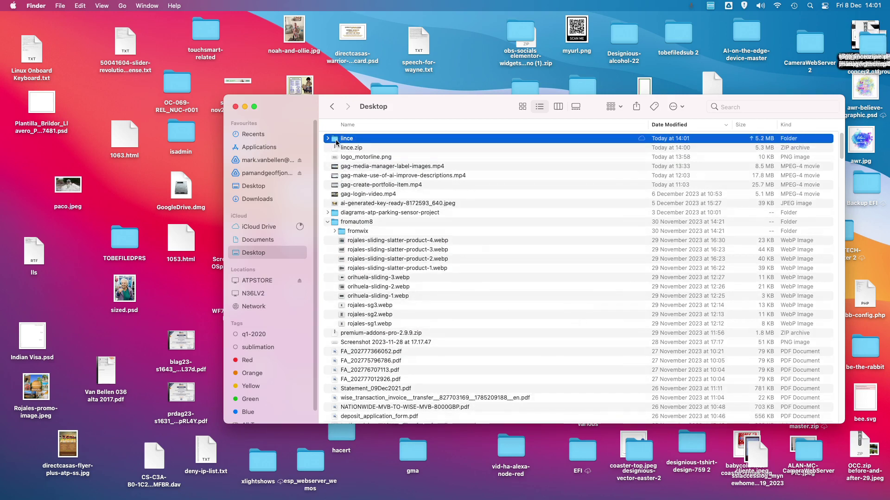
pyautogui.doubleClick(337, 140)
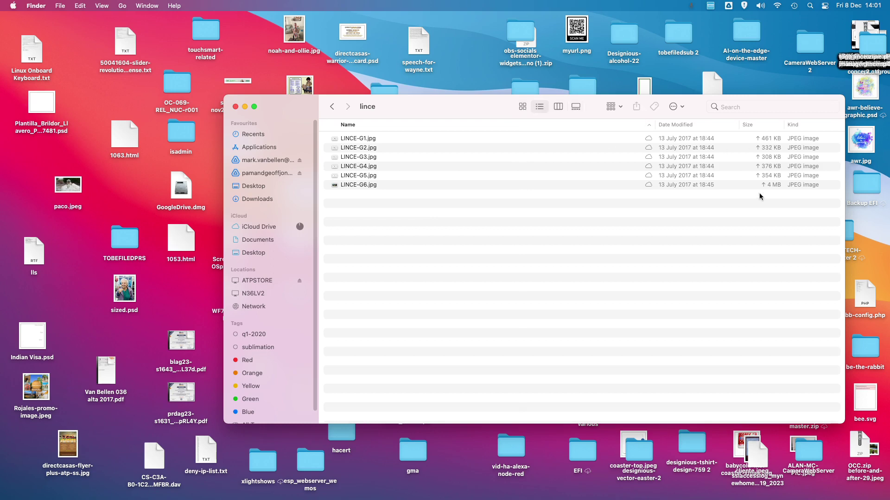
pyautogui.click(522, 106)
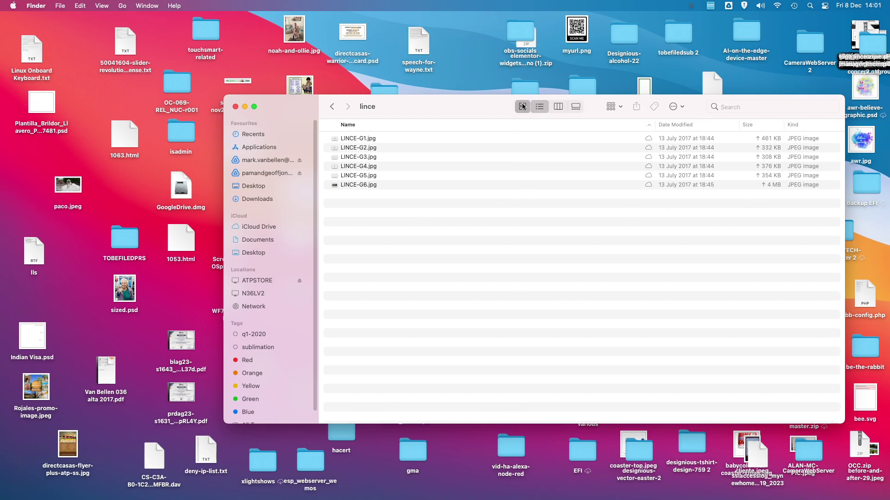
pyautogui.scroll(-2, 477, 254)
pyautogui.scroll(-4, 477, 254)
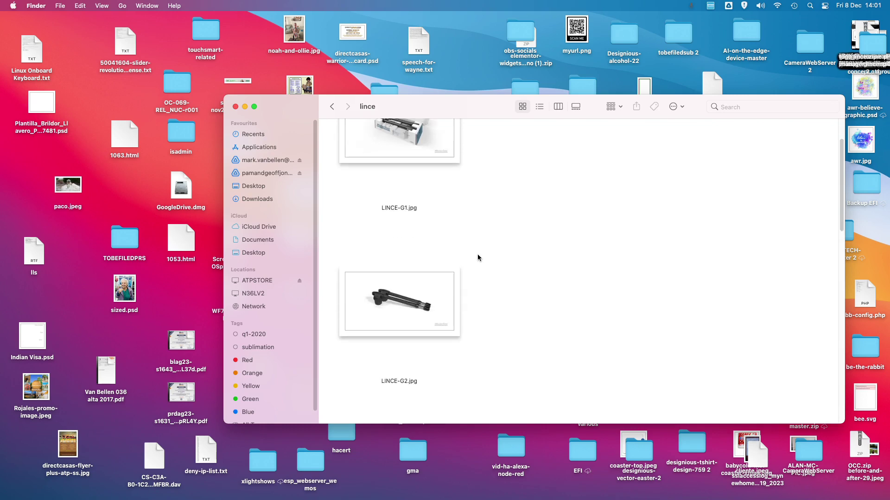
pyautogui.click(539, 106)
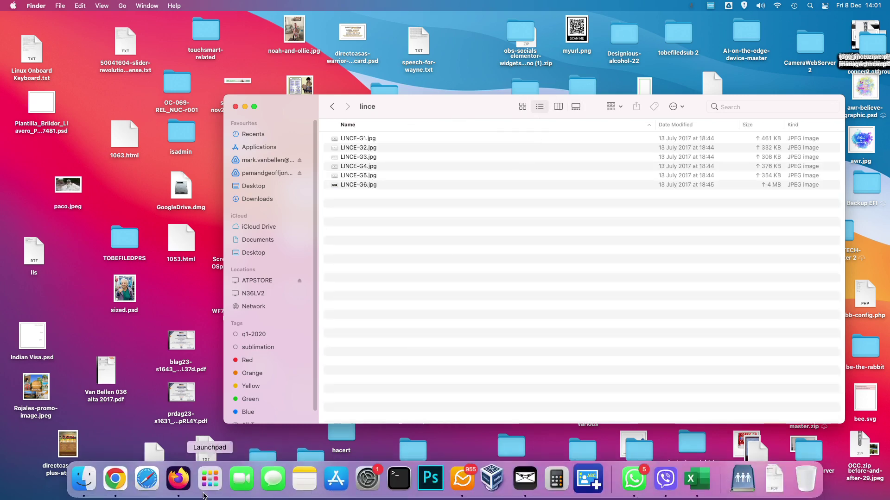
# Step: Switch back to the Chrome window with the LINCE page and bring up the WordPress dashboard
pyautogui.click(111, 482)
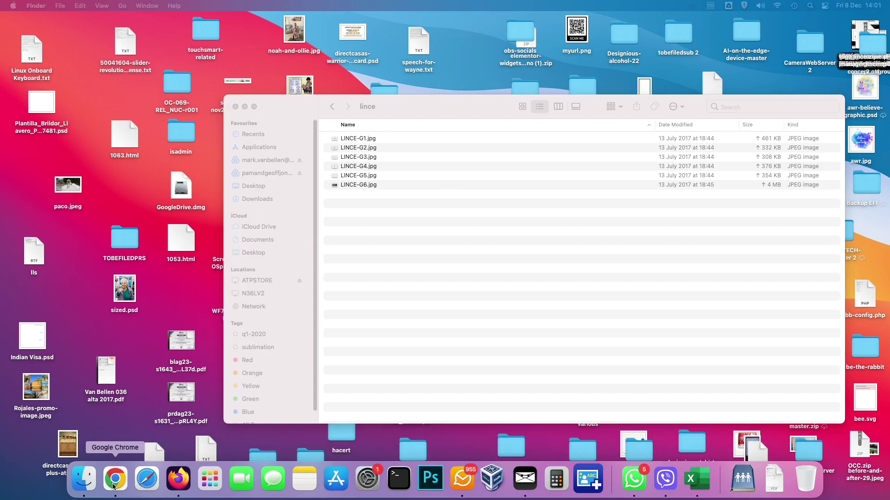
pyautogui.rightClick(115, 483)
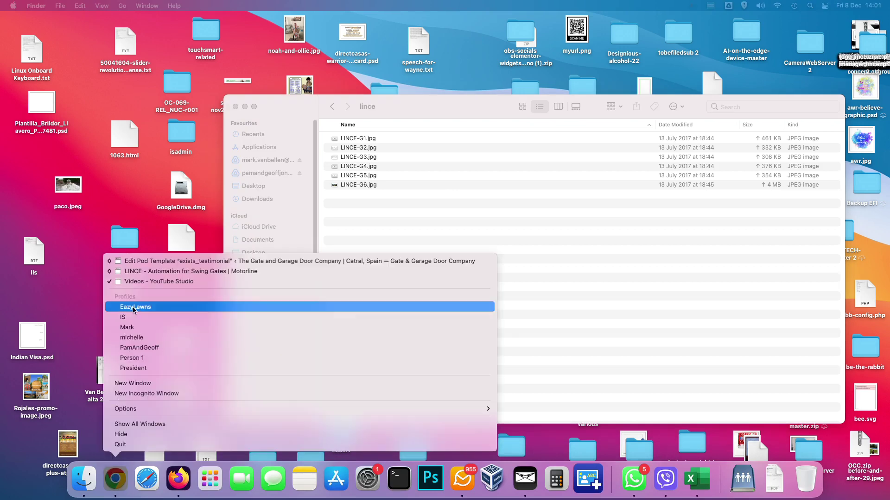
pyautogui.click(146, 271)
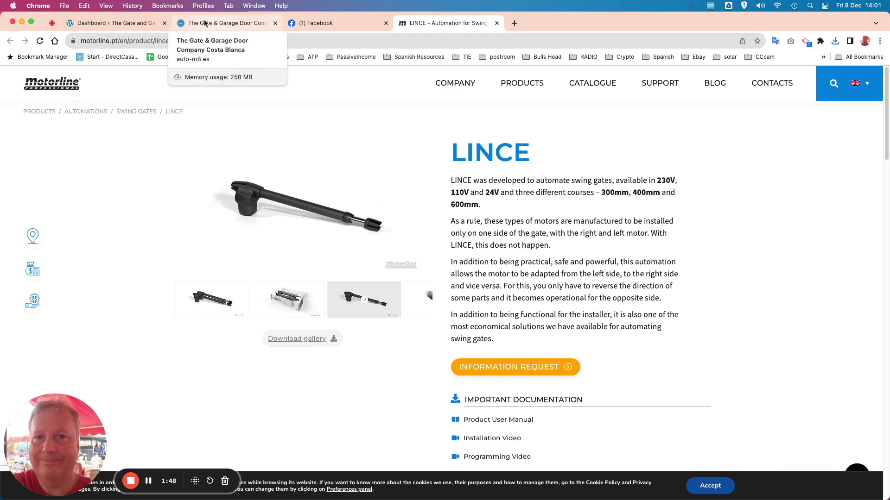
pyautogui.click(121, 26)
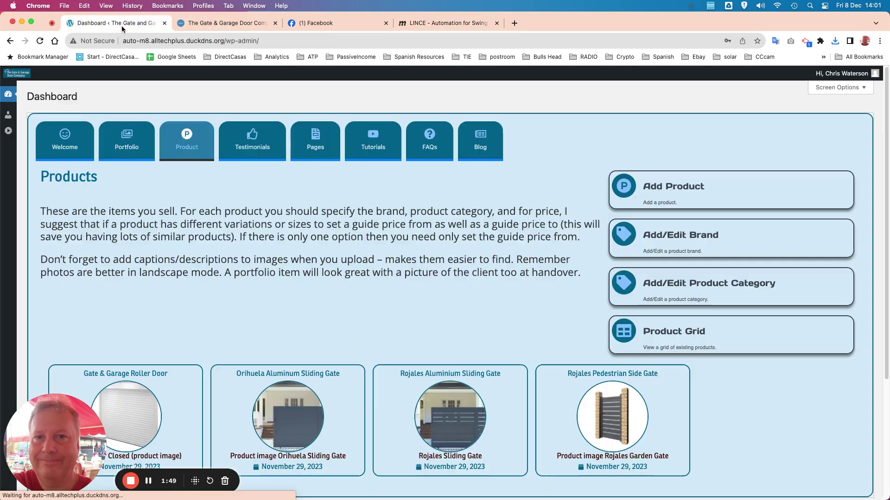
# Step: Add a new product brand named Motorline Professional and return to the dashboard
pyautogui.click(660, 238)
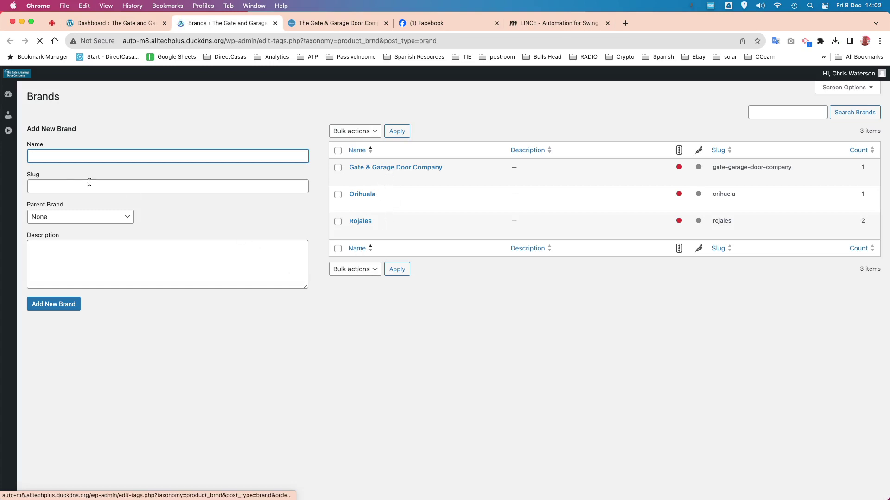
pyautogui.write('M')
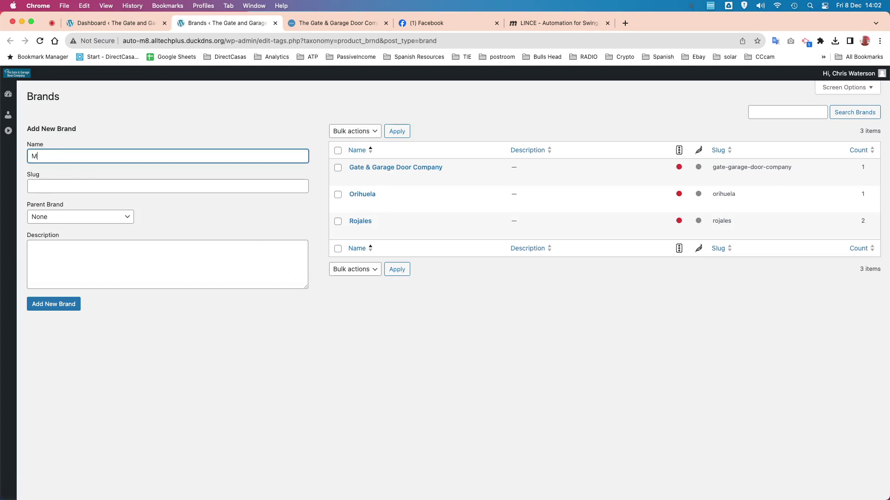
pyautogui.write('otorline')
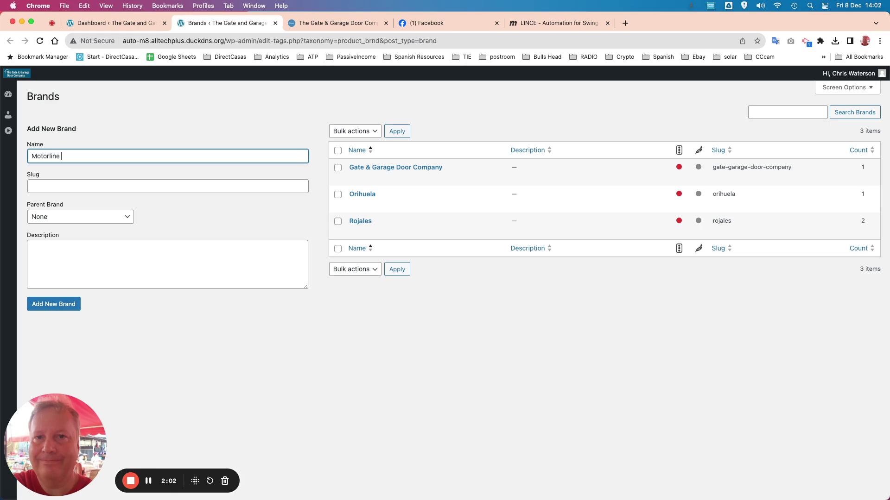
pyautogui.write(' Professional')
pyautogui.click(68, 304)
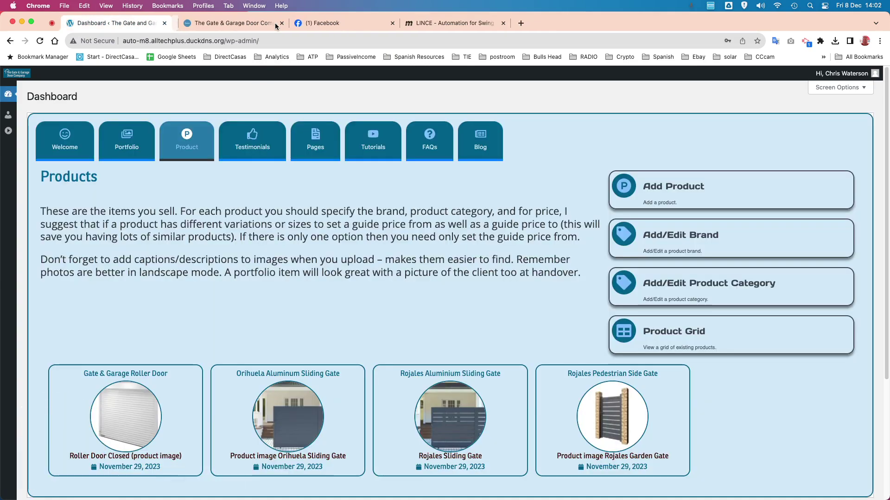
pyautogui.click(275, 22)
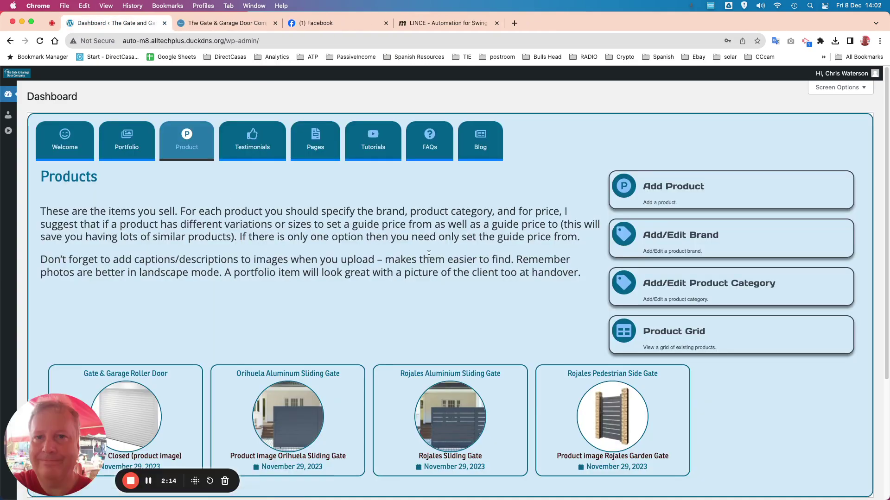
# Step: Add a new product category named Gate Openers with no parent and return to the dashboard
pyautogui.click(659, 285)
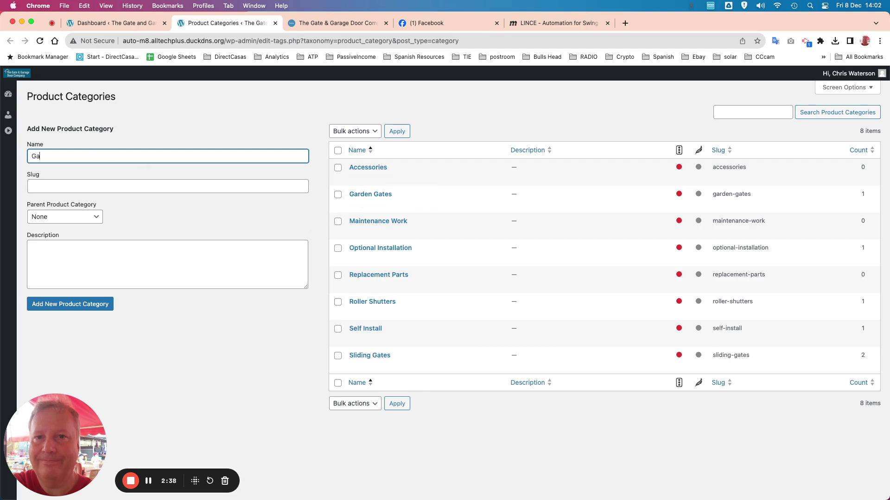
pyautogui.write('peners')
pyautogui.click(59, 308)
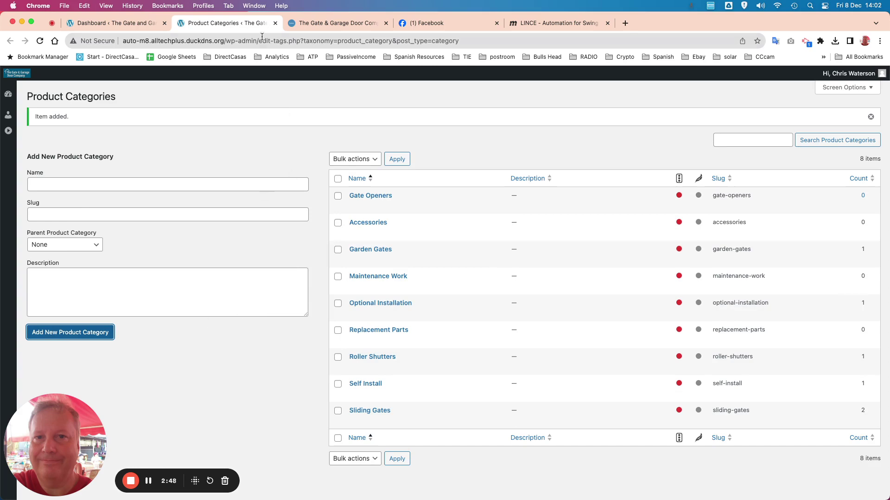
pyautogui.click(276, 23)
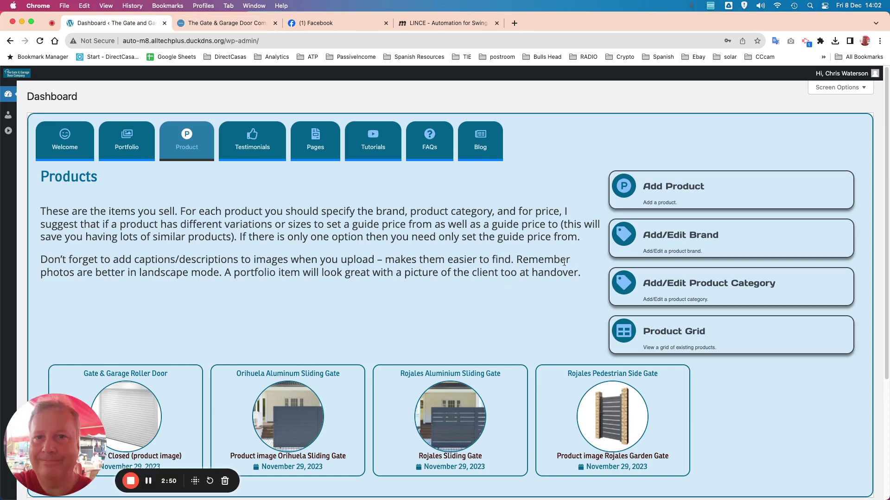
# Step: Start a new product and title it Lince Auto Gate Opener, checking the name on the Motorline page
pyautogui.click(660, 188)
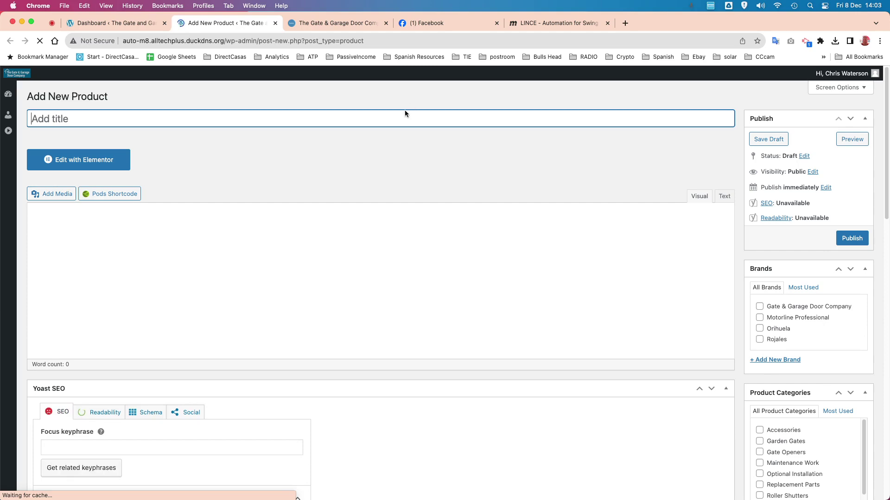
pyautogui.click(551, 22)
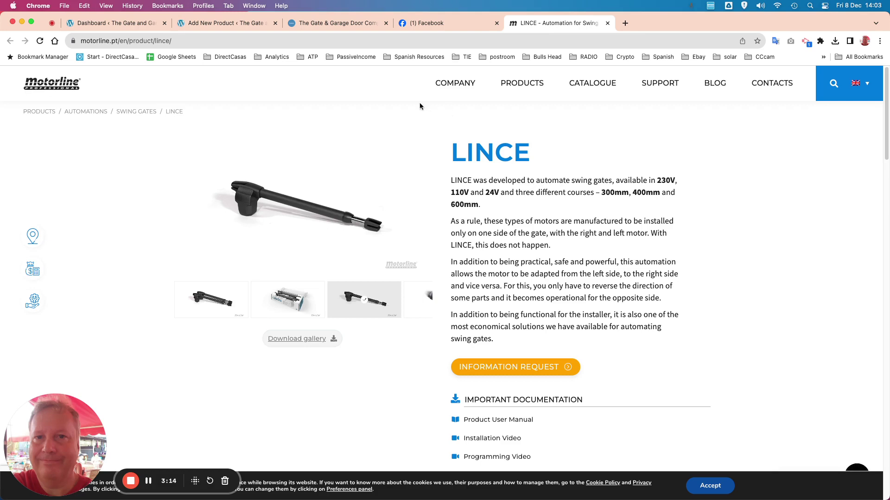
pyautogui.click(194, 24)
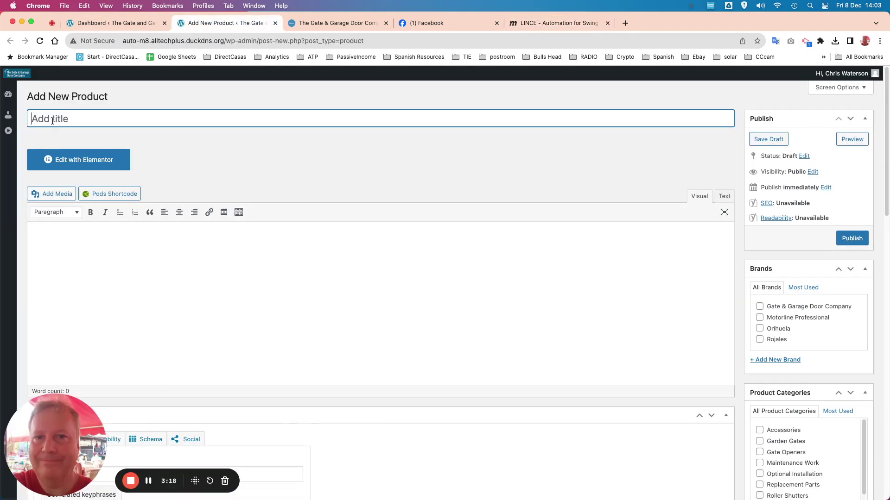
pyautogui.write('Lince Auto Gat')
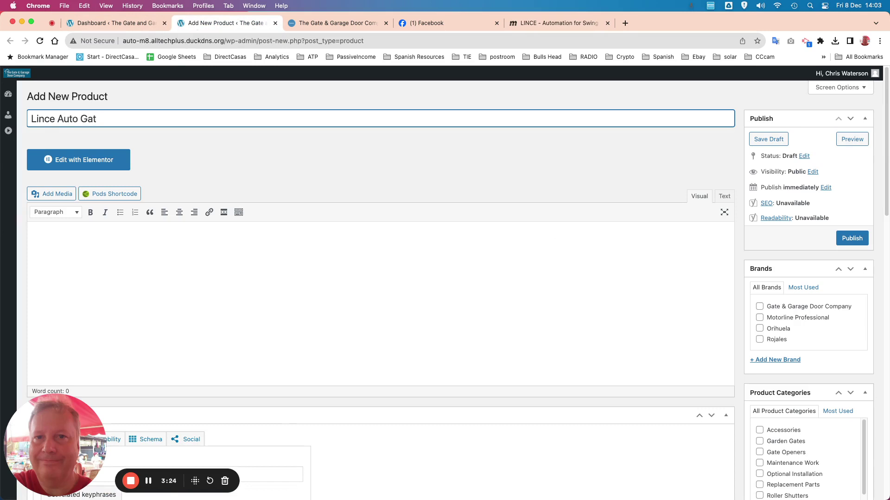
pyautogui.write('e Opener')
# Step: Copy the four LINCE description paragraphs from the Motorline product page and paste them into the new product's description
pyautogui.click(50, 231)
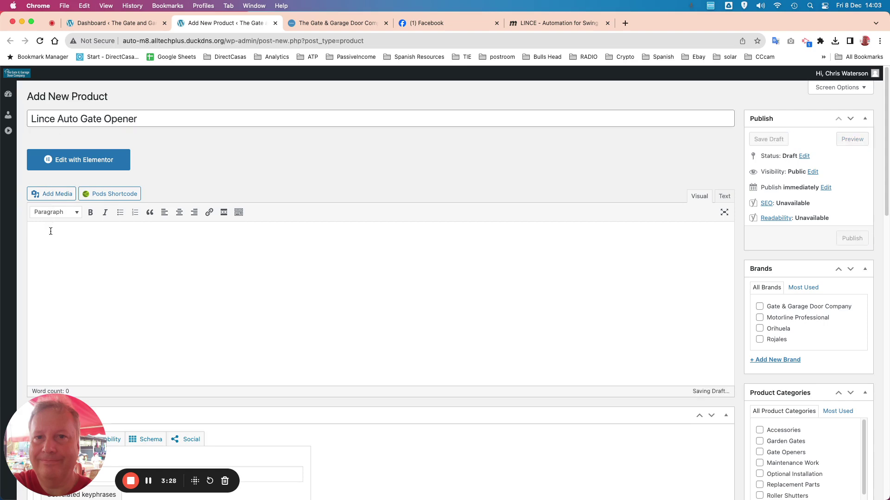
pyautogui.click(547, 23)
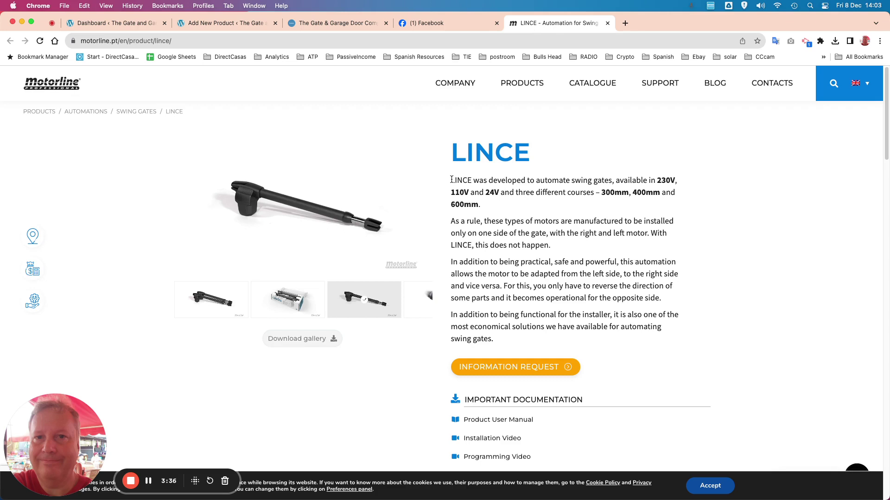
pyautogui.moveTo(452, 180); pyautogui.dragTo(516, 337)
pyautogui.press('super+c')
pyautogui.rightClick(524, 315)
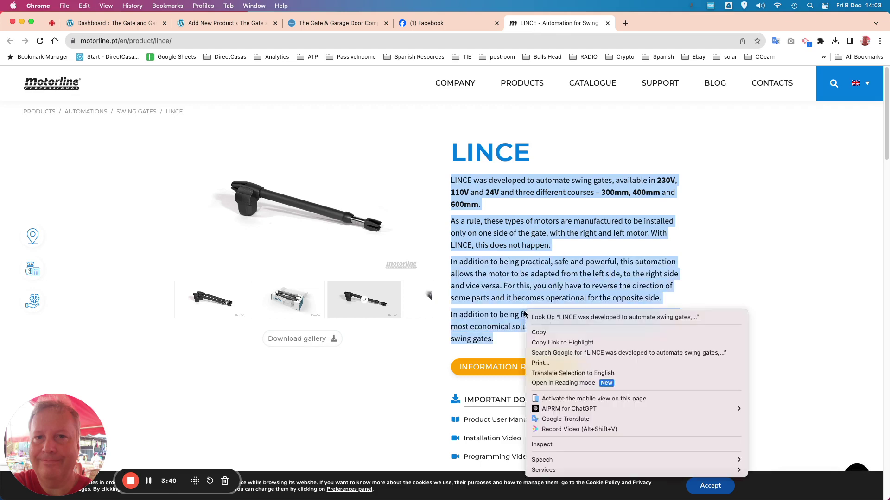
pyautogui.click(539, 332)
pyautogui.moveTo(473, 83)
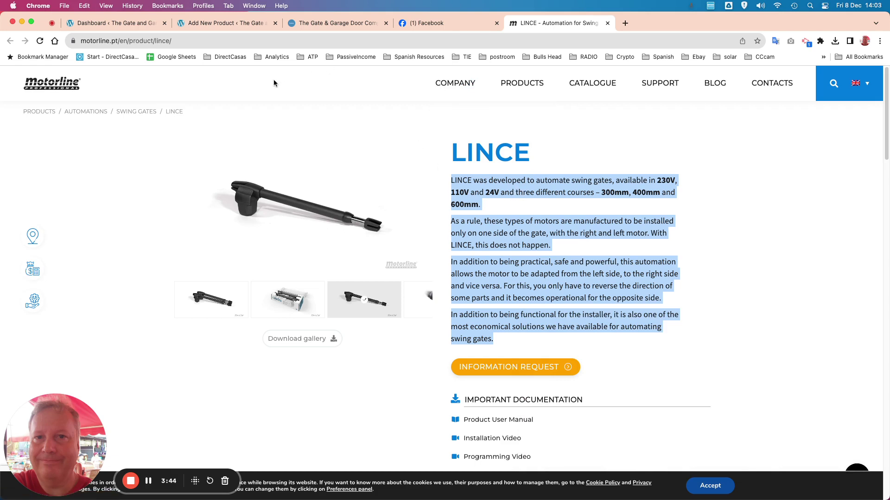
pyautogui.click(200, 24)
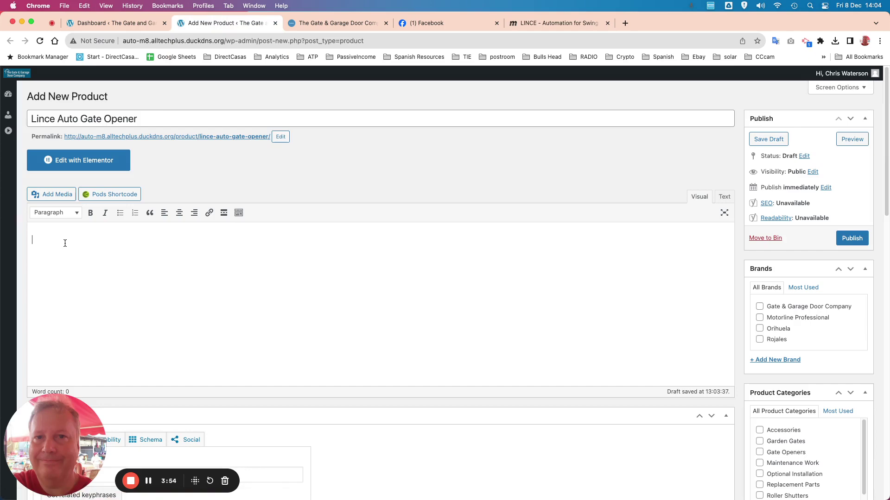
pyautogui.press('super+v')
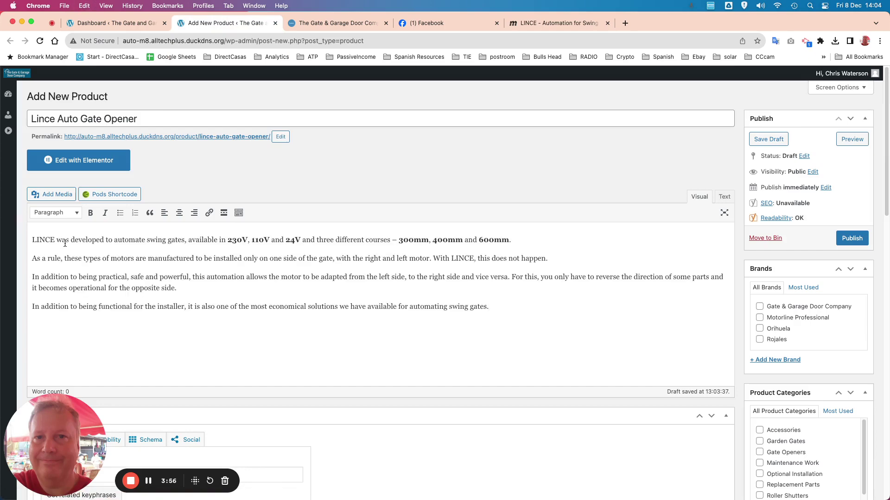
# Step: Set the brand in the product details to Motorline Professional
pyautogui.scroll(-3, 256, 322)
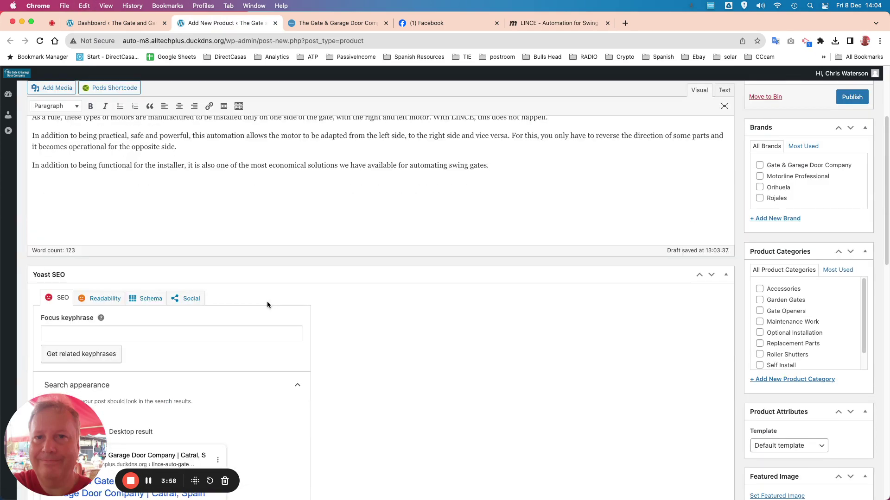
pyautogui.scroll(-10, 179, 306)
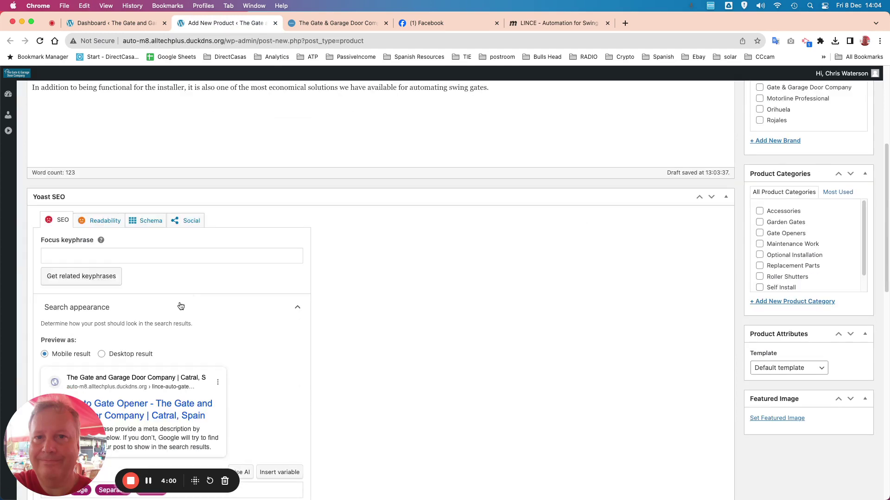
pyautogui.scroll(-5, 173, 306)
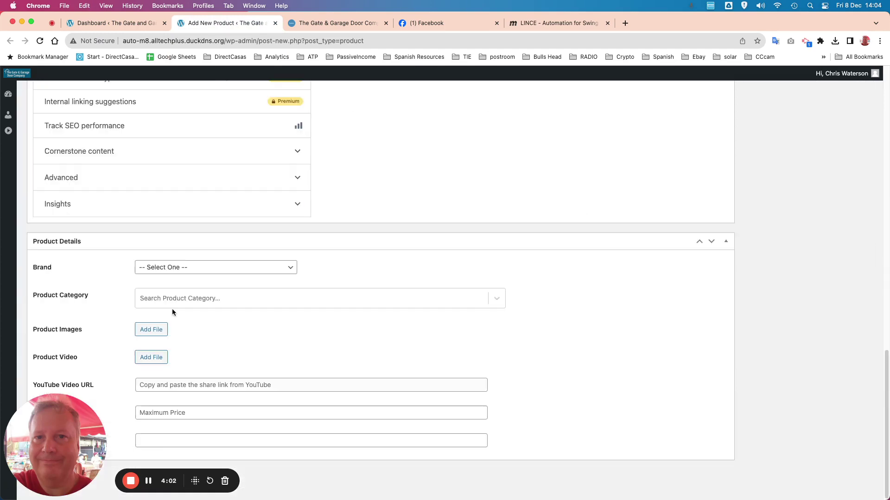
pyautogui.click(291, 268)
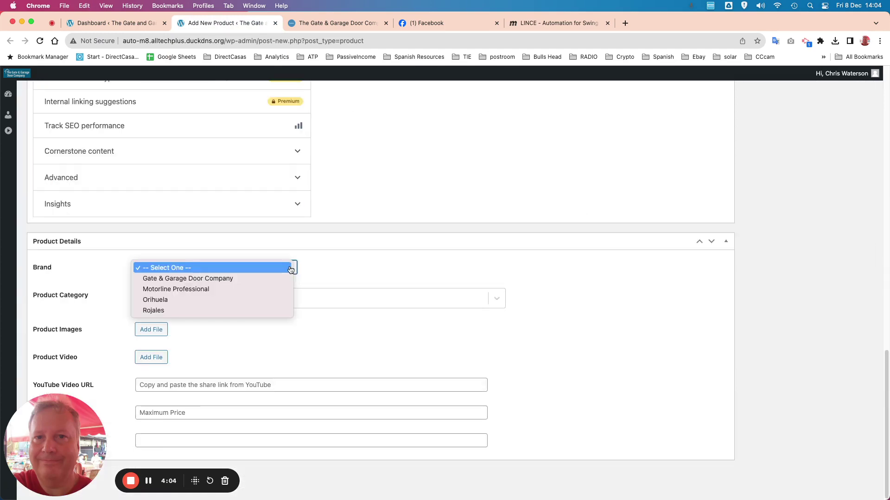
pyautogui.click(197, 290)
# Step: Assign the product categories Gate Openers, Accessories, Replacement Parts, Self Install and Optional Installation in the product details
pyautogui.click(221, 298)
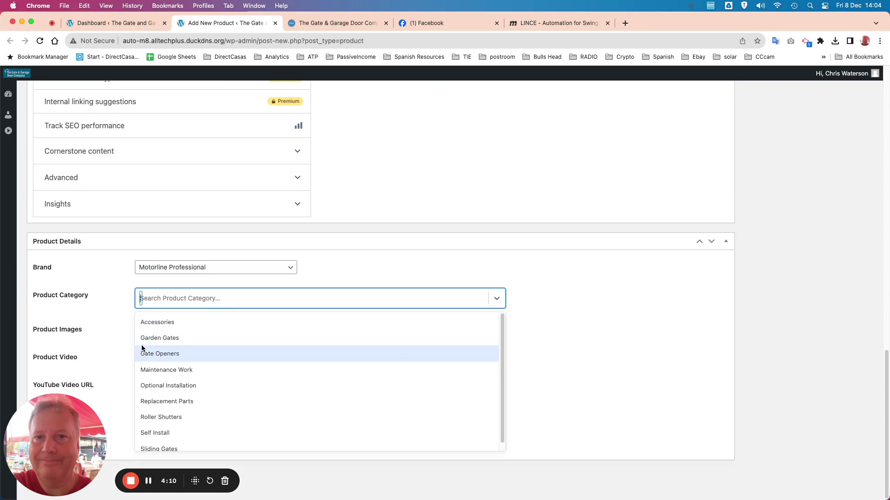
pyautogui.click(156, 355)
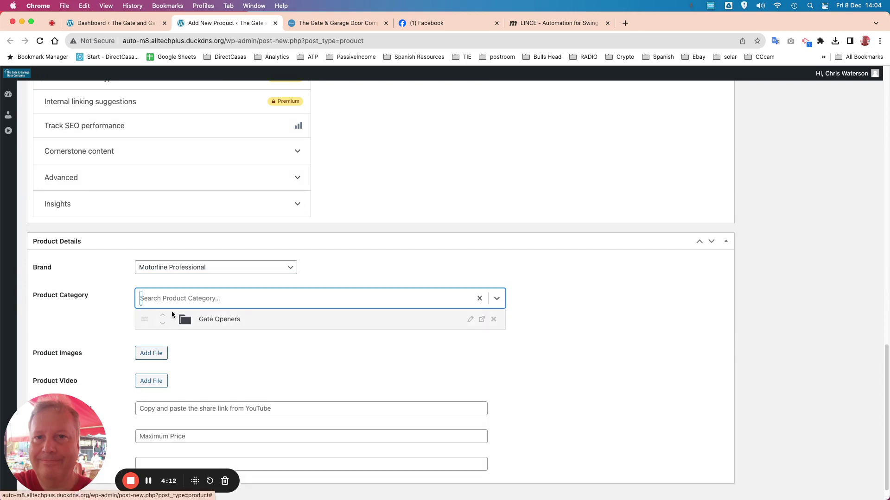
pyautogui.click(178, 294)
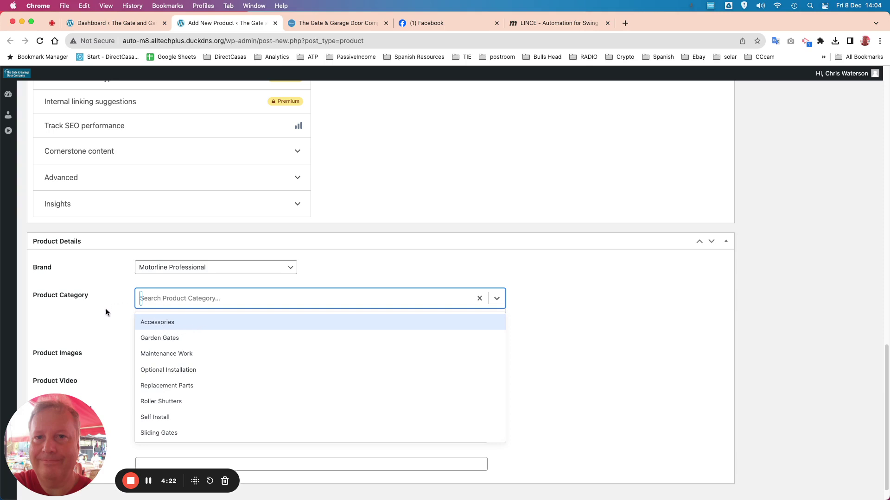
pyautogui.click(163, 322)
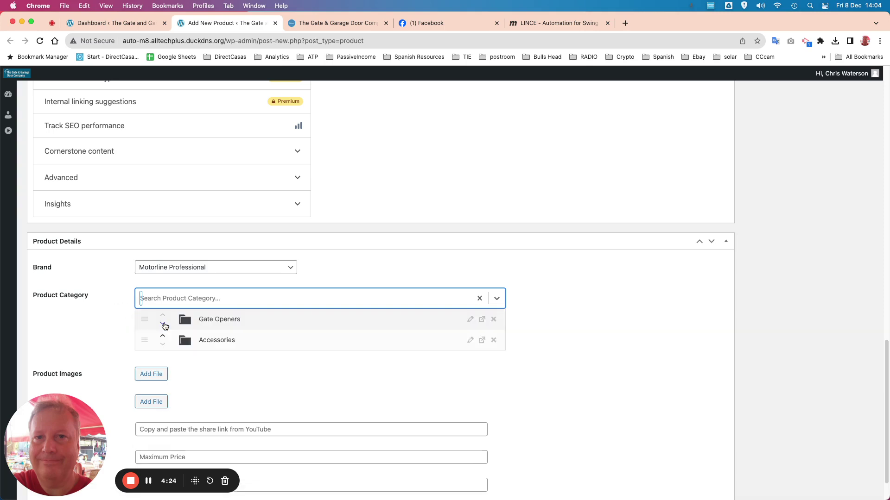
pyautogui.click(171, 297)
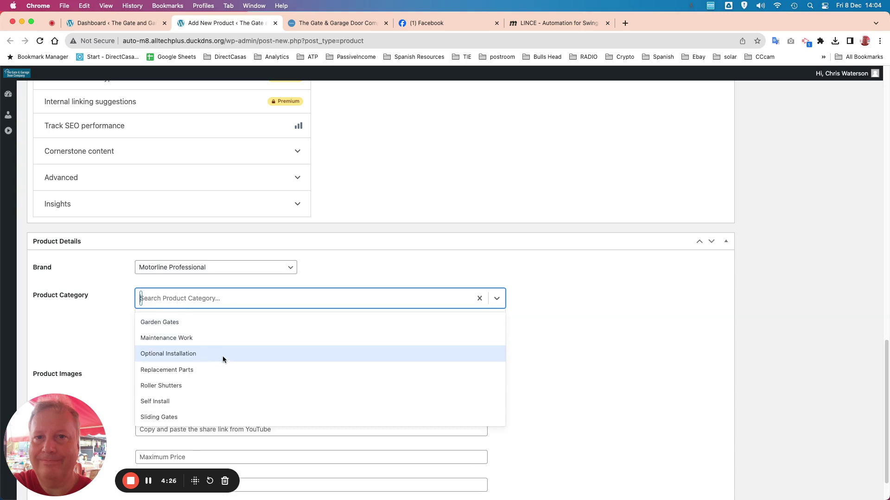
pyautogui.click(176, 370)
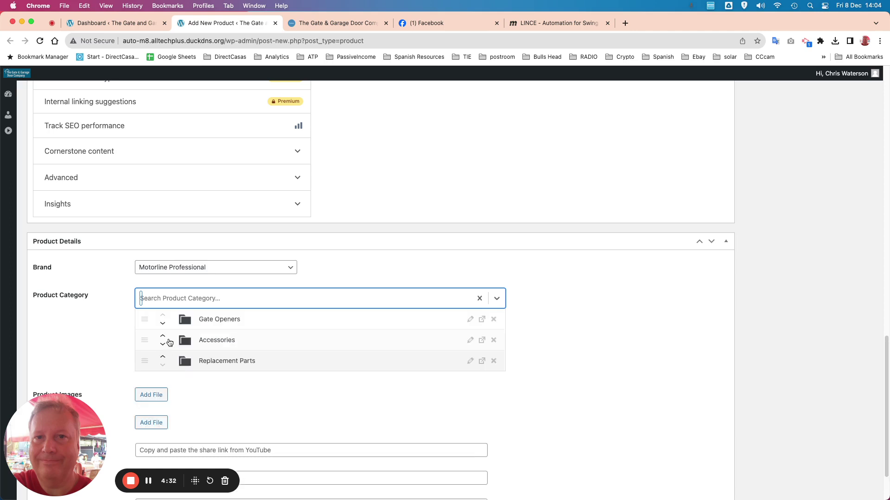
pyautogui.click(163, 299)
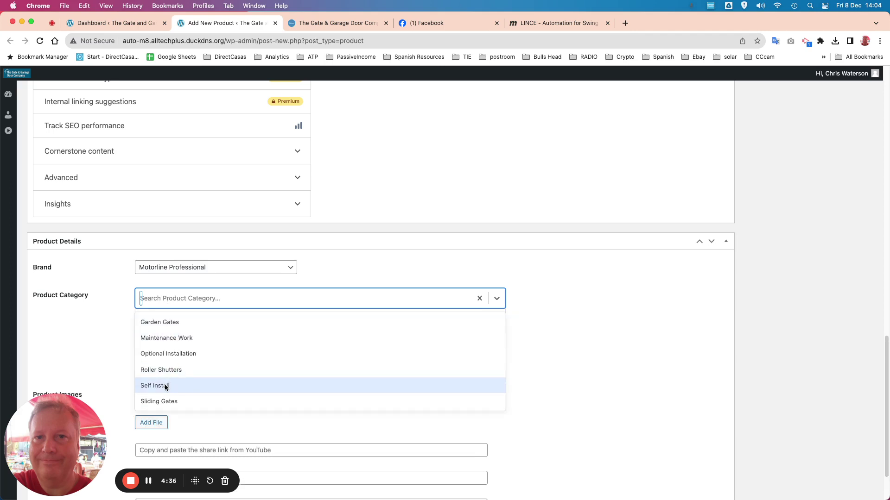
pyautogui.click(165, 384)
pyautogui.click(165, 294)
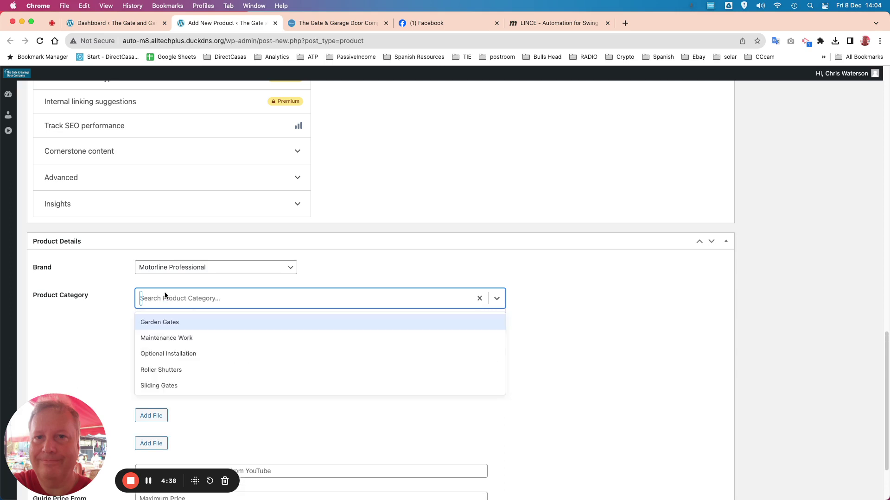
pyautogui.click(160, 353)
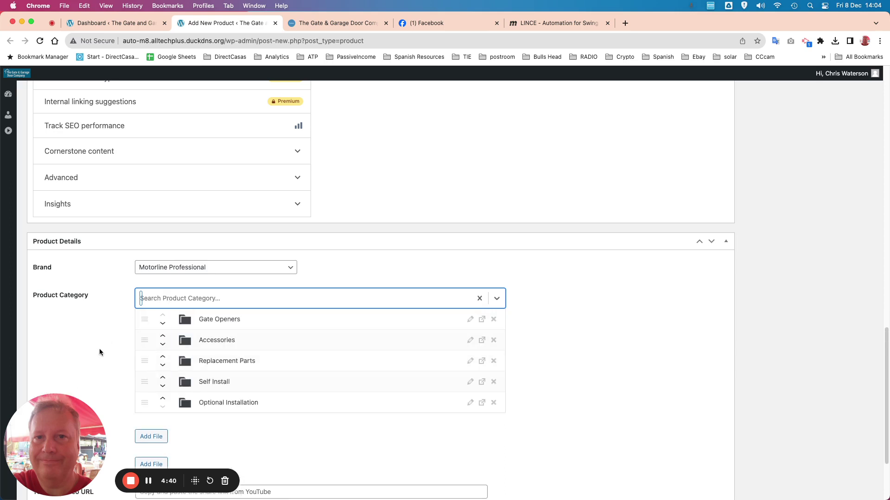
# Step: Upload LINCE-G1.jpg through LINCE-G6.jpg from the desktop's lince folder and add all six as product images
pyautogui.scroll(-3, 102, 340)
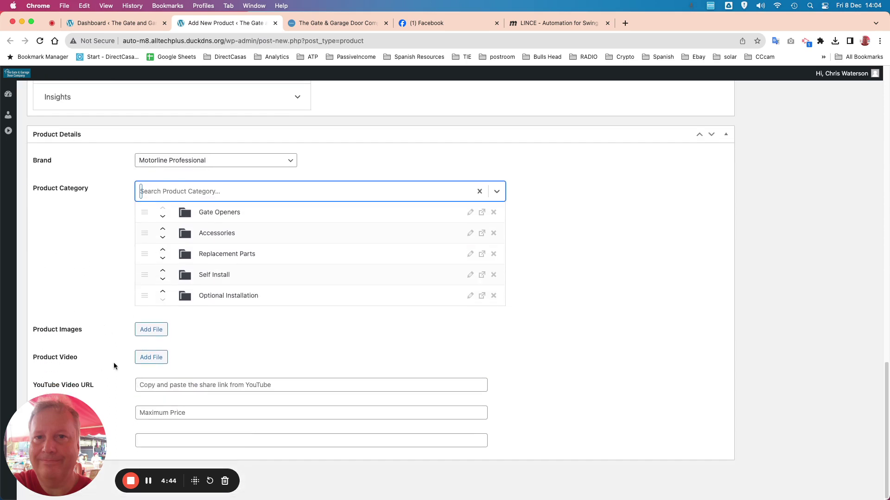
pyautogui.click(152, 330)
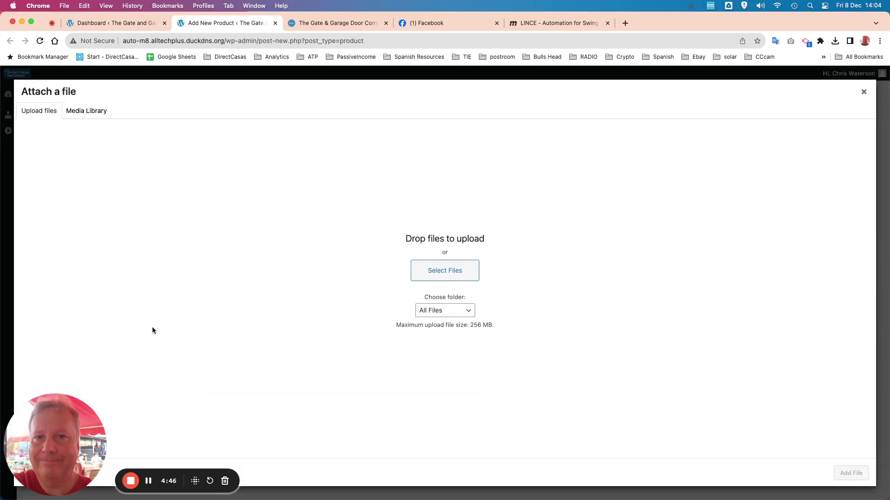
pyautogui.click(460, 271)
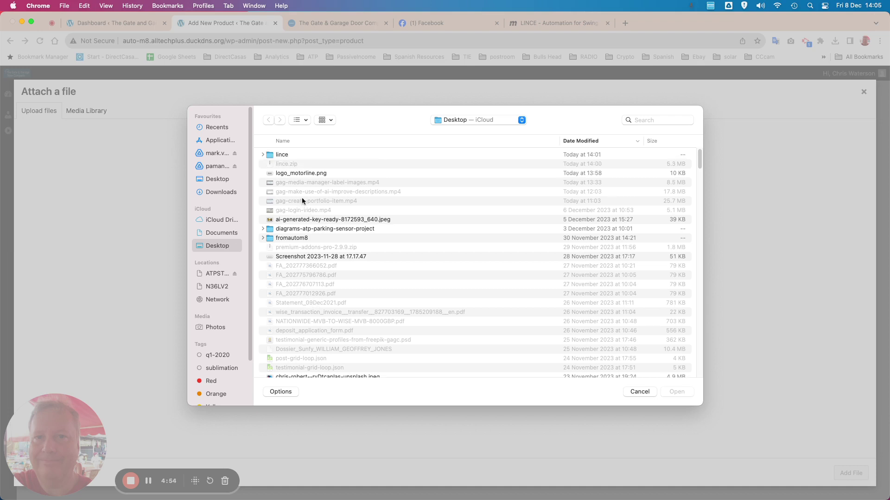
pyautogui.doubleClick(268, 156)
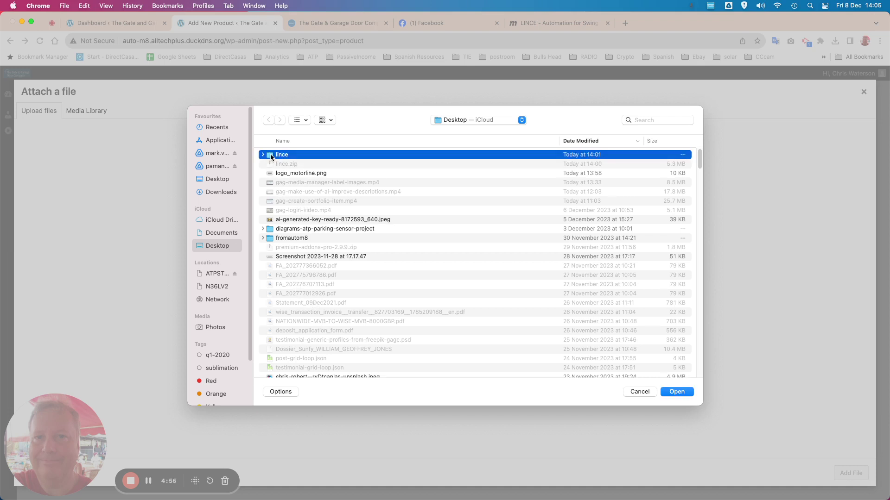
pyautogui.click(288, 156)
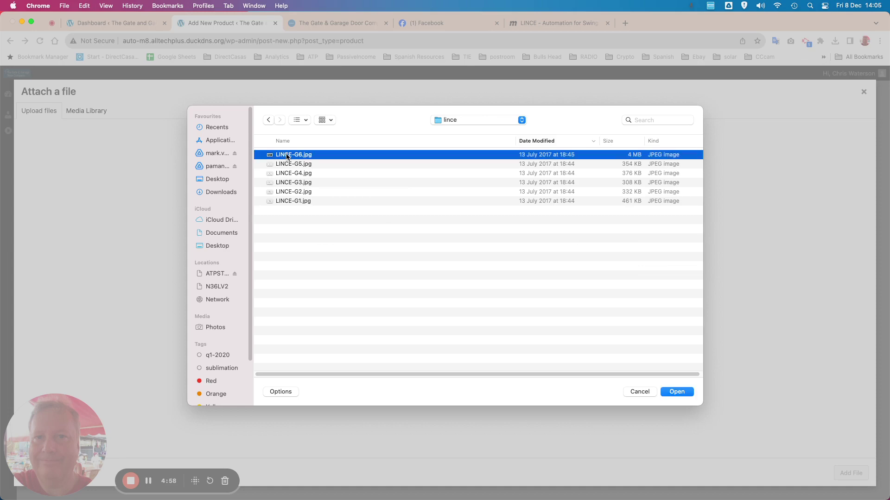
pyautogui.keyDown('shift'); pyautogui.click(291, 202); pyautogui.keyUp('shift')
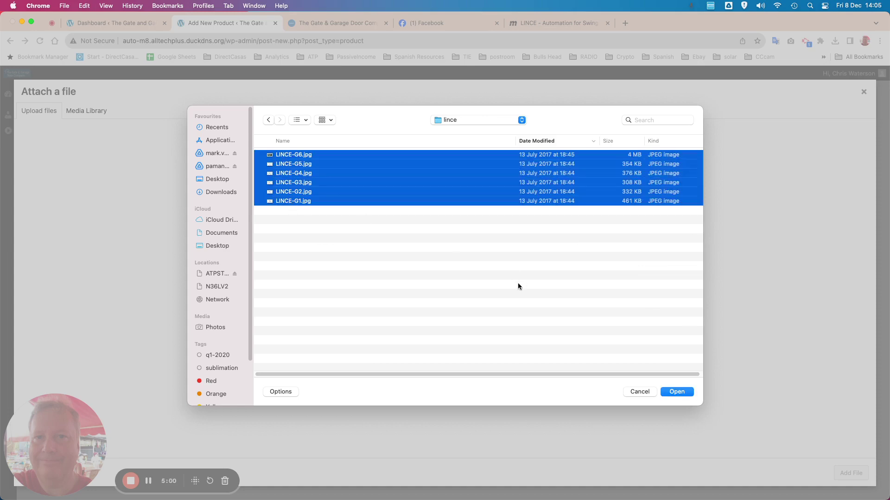
pyautogui.click(670, 394)
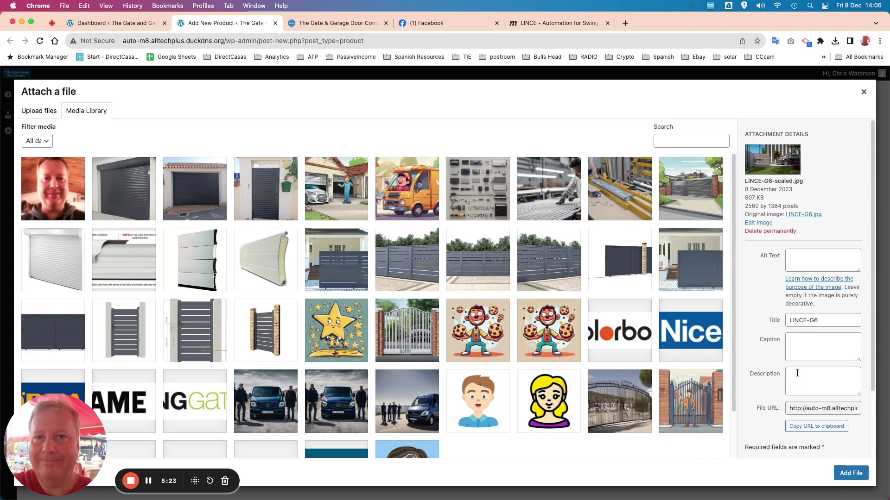
pyautogui.click(847, 473)
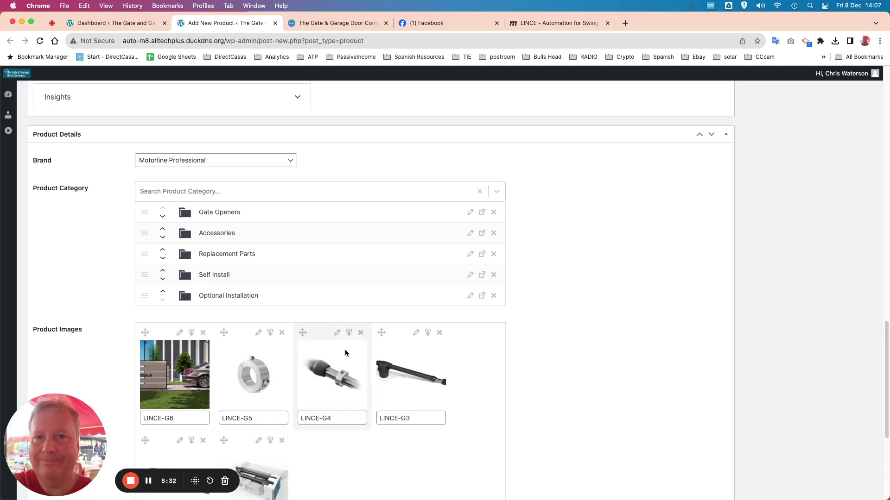
# Step: Look up the LINCE price in the Facebook post and enter 599 as the product's Guide Price From
pyautogui.scroll(-4, 345, 353)
pyautogui.scroll(-1, 345, 353)
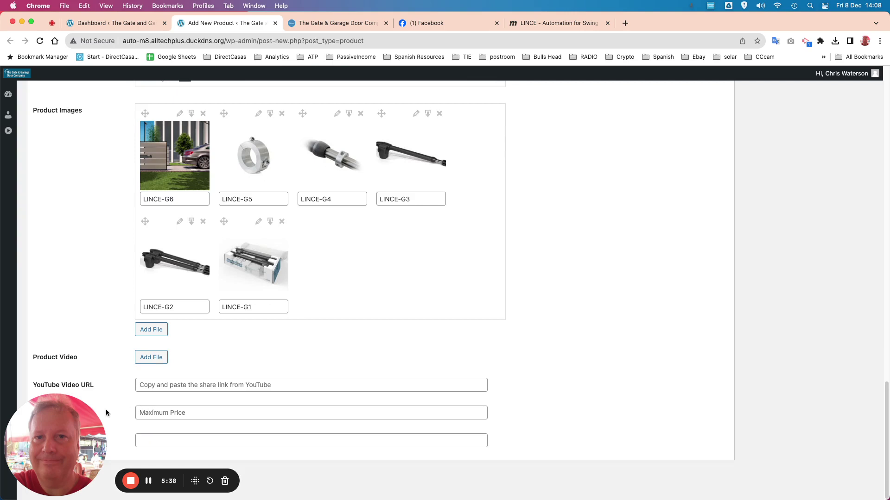
pyautogui.click(473, 432)
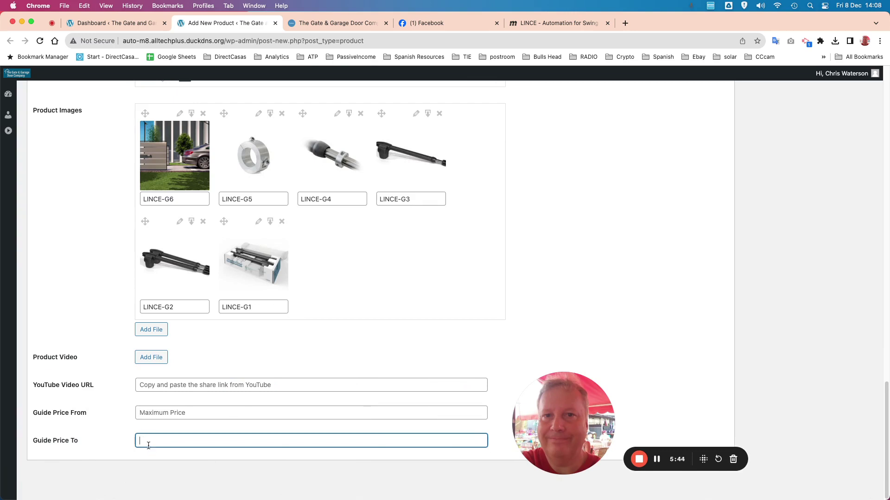
pyautogui.click(143, 410)
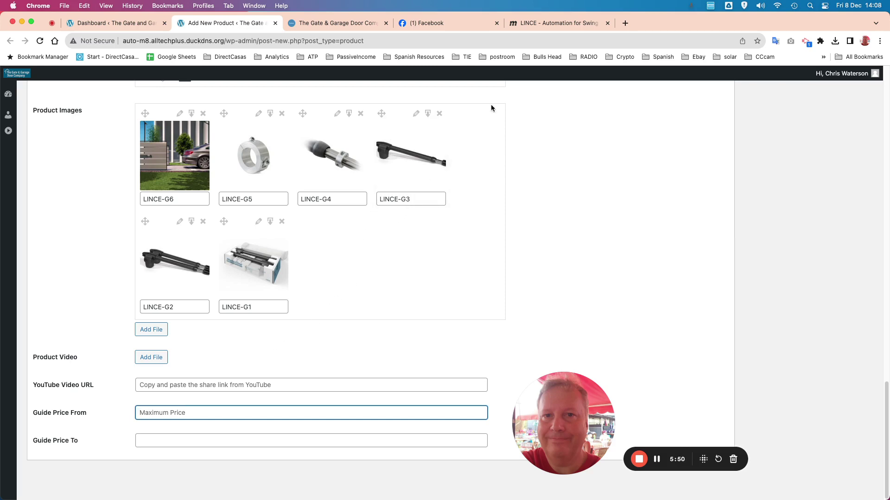
pyautogui.click(547, 22)
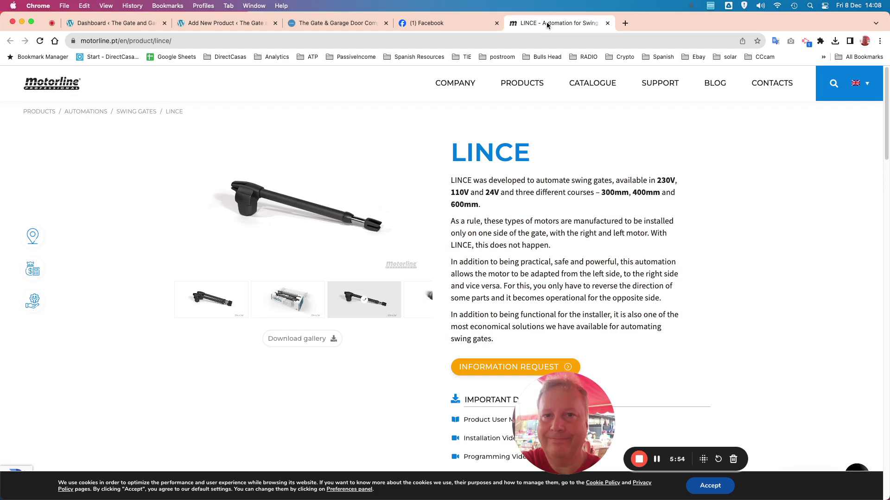
pyautogui.click(442, 24)
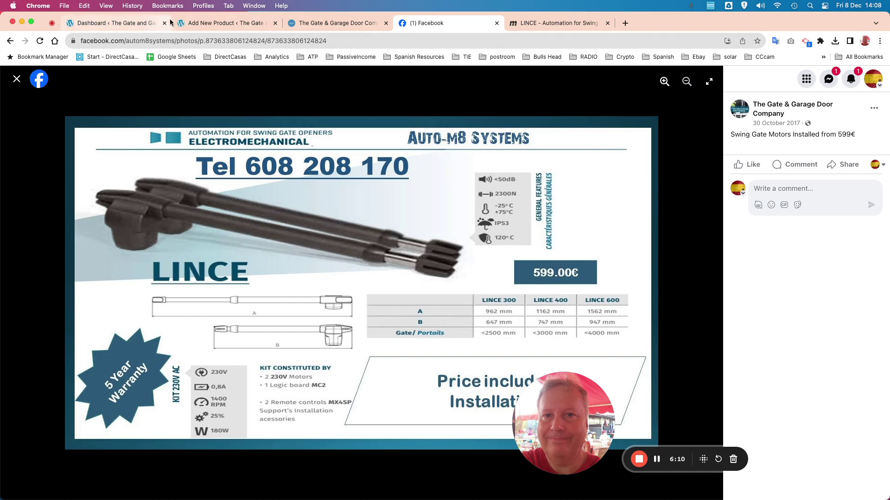
pyautogui.click(201, 24)
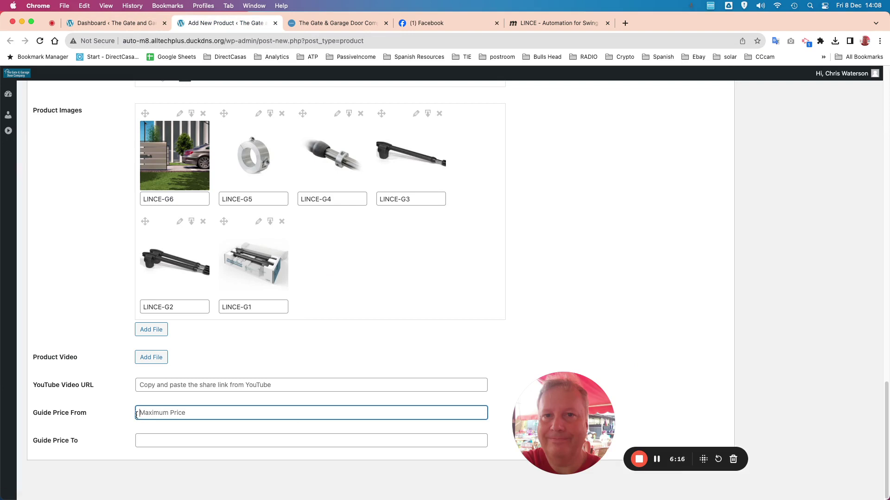
pyautogui.write('599')
# Step: Set the LINCE-G1 picture from the media library as the product's featured image and publish the product
pyautogui.scroll(6, 662, 310)
pyautogui.scroll(10, 678, 317)
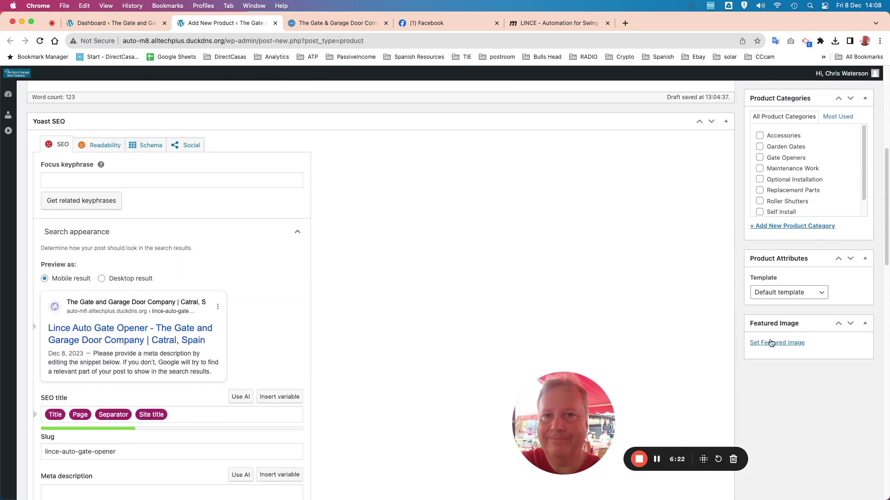
pyautogui.click(776, 344)
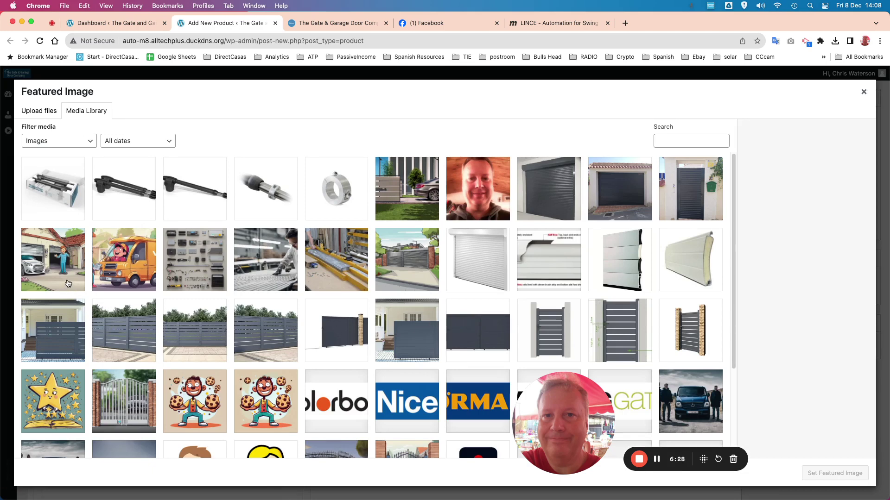
pyautogui.click(58, 187)
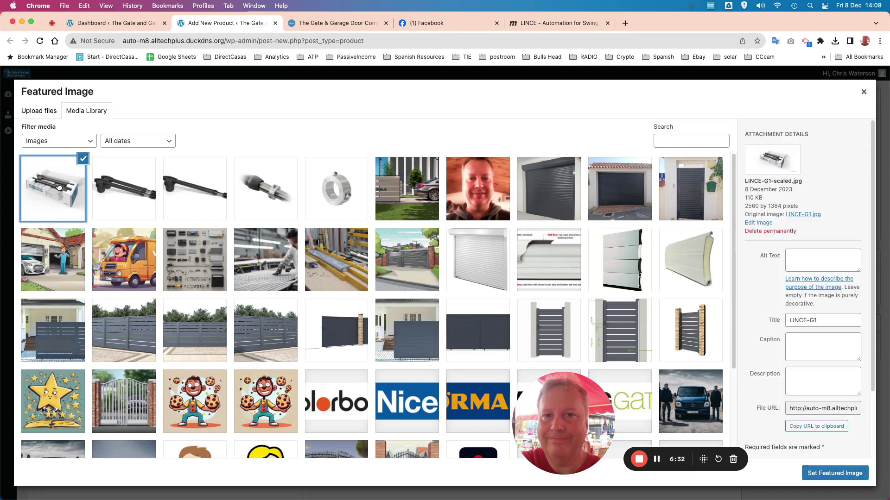
pyautogui.click(830, 472)
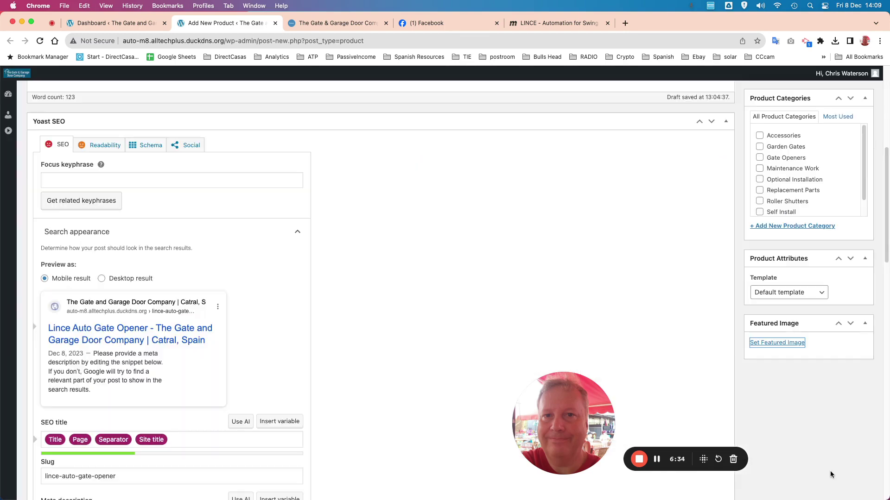
pyautogui.scroll(10, 708, 267)
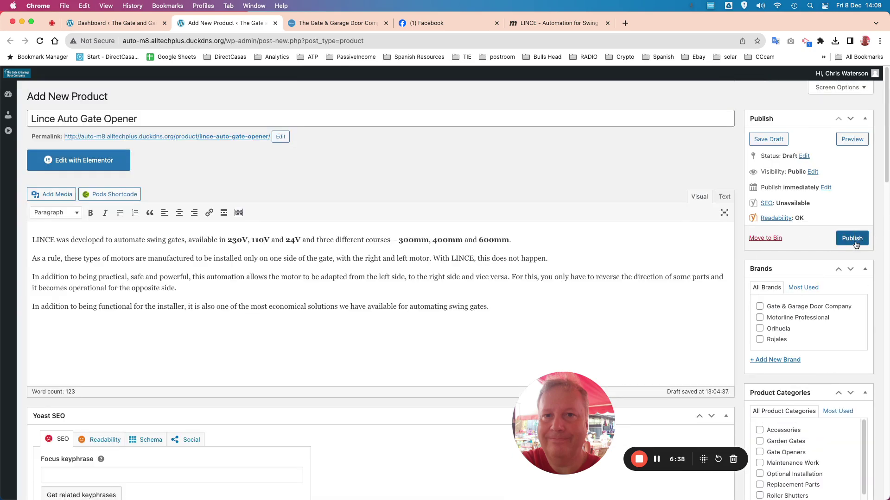
pyautogui.click(846, 239)
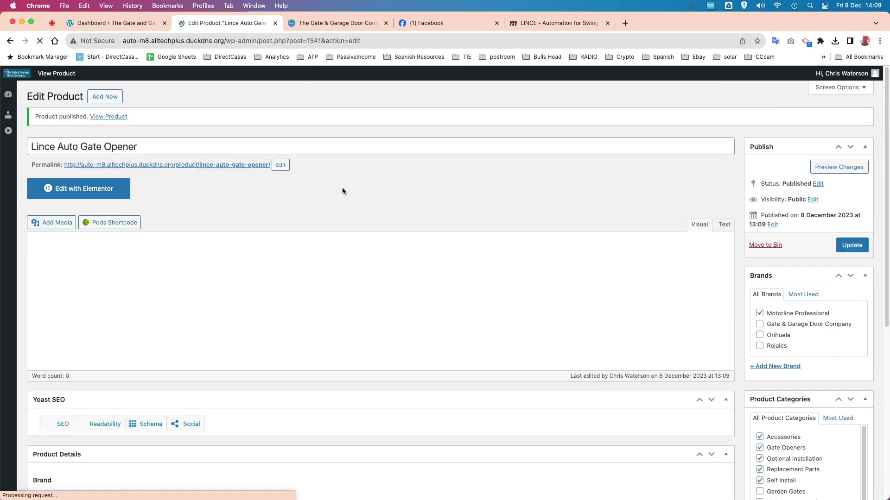
# Step: Load the public site at auto-m8.alltechplus.duckdns.org in place of auto-m8.es and open its Current Products page
pyautogui.click(329, 21)
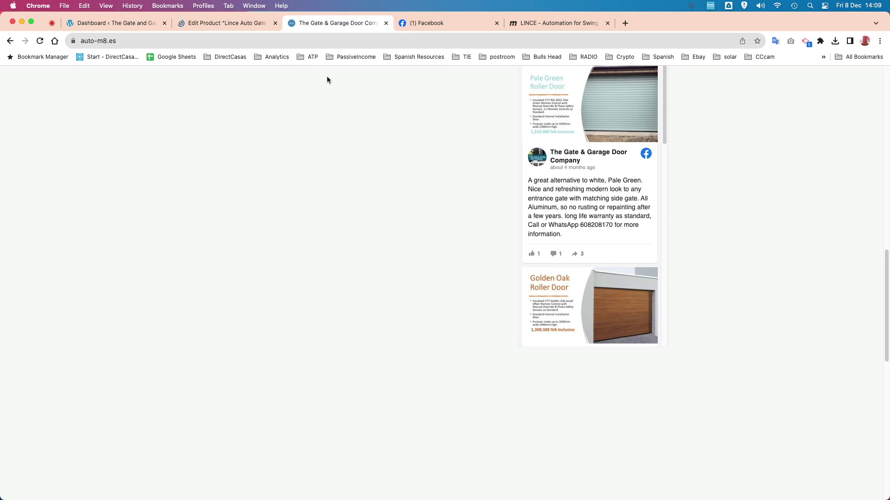
pyautogui.click(329, 42)
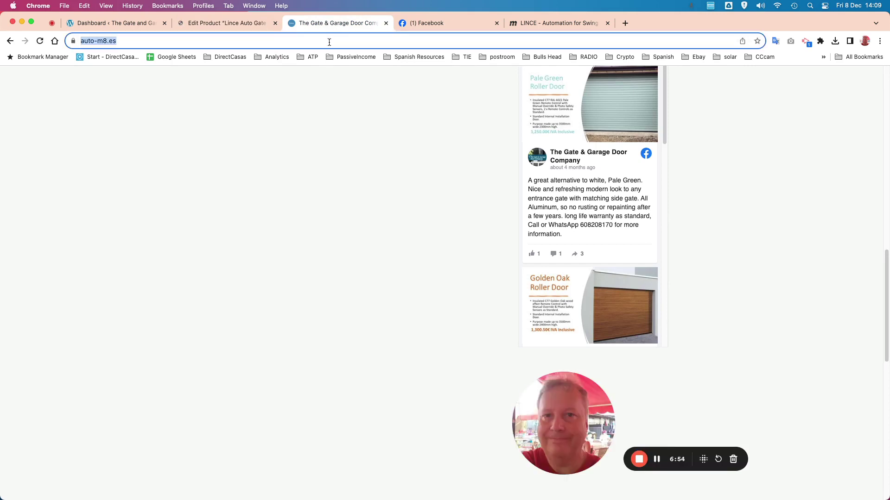
pyautogui.write('auto')
pyautogui.press('Right')
pyautogui.press('Return')
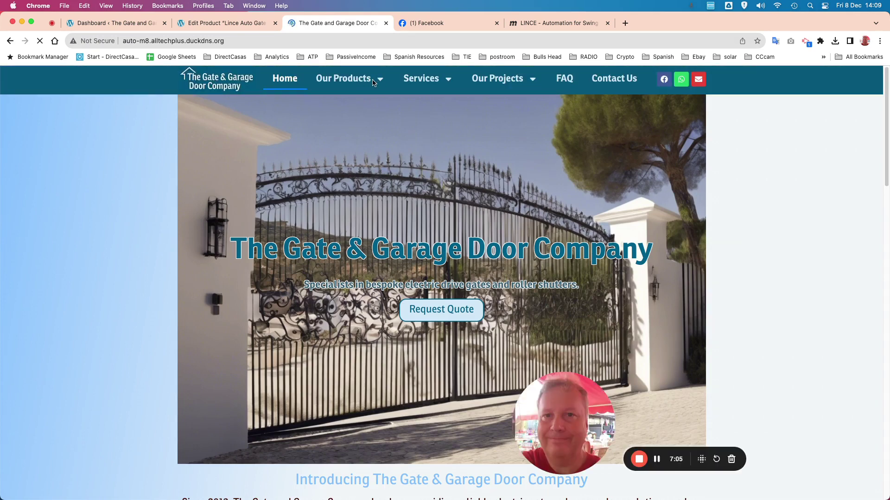
pyautogui.moveTo(380, 81)
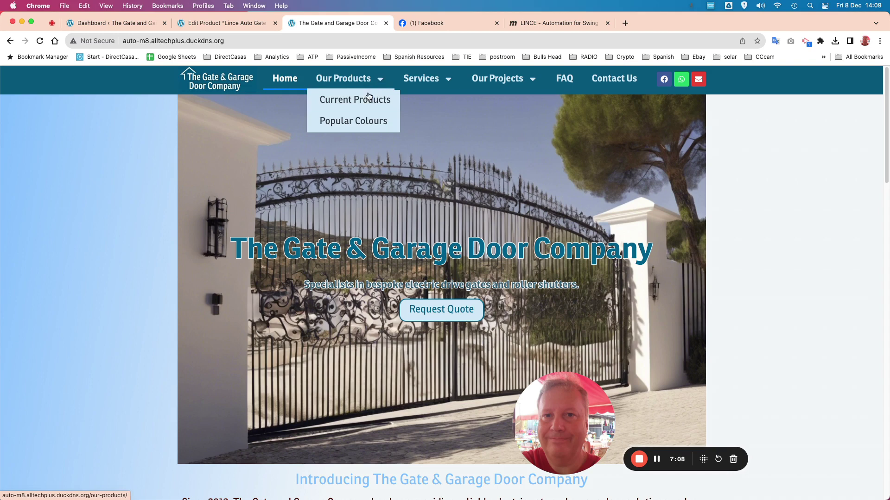
pyautogui.click(356, 103)
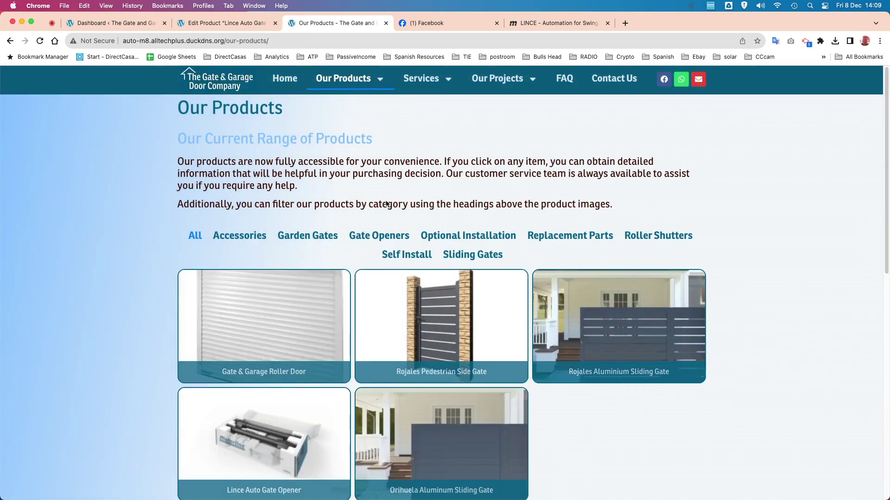
# Step: Look through the current product range and open the Lince Auto Gate Opener's product page
pyautogui.scroll(-2, 385, 203)
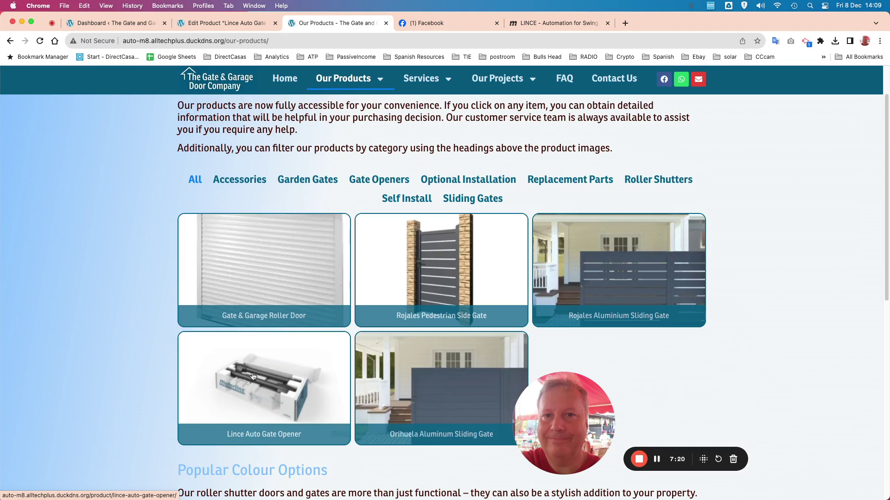
pyautogui.scroll(2, 269, 372)
pyautogui.scroll(-2, 269, 372)
pyautogui.click(278, 385)
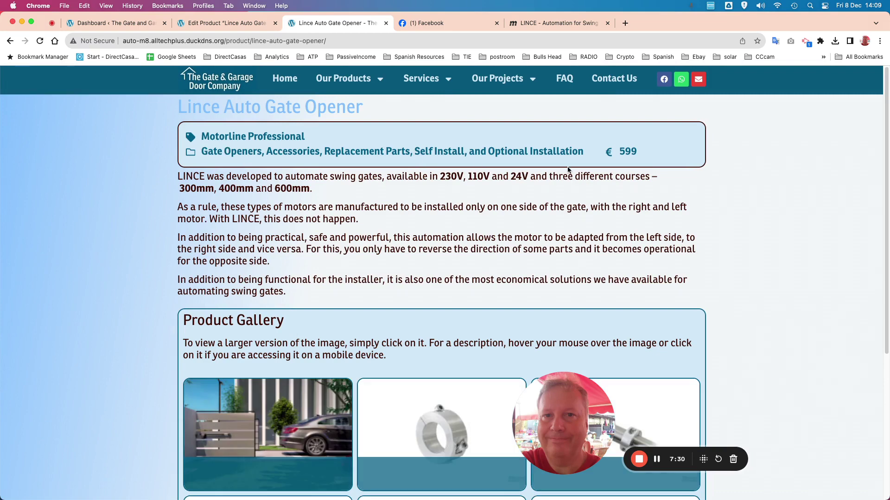
# Step: Check the Product Gallery by viewing each enlarged image from first to last, and return to the beginning of the product page
pyautogui.scroll(-5, 294, 280)
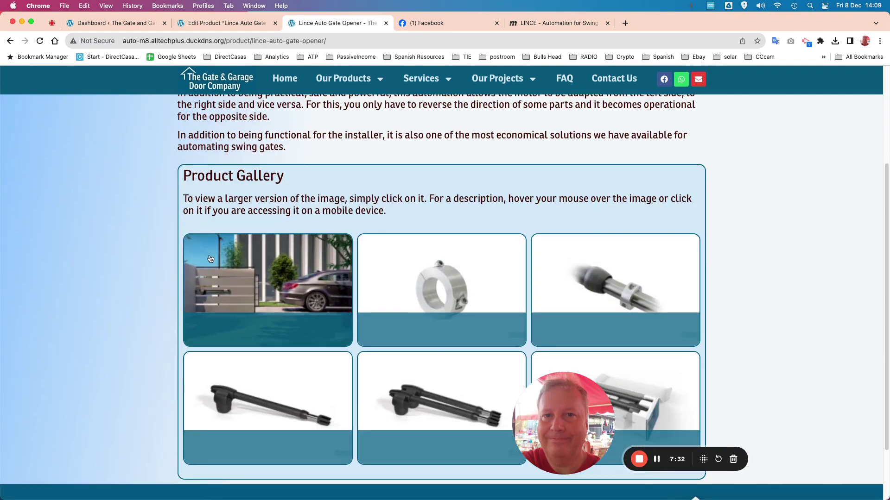
pyautogui.scroll(2, 269, 287)
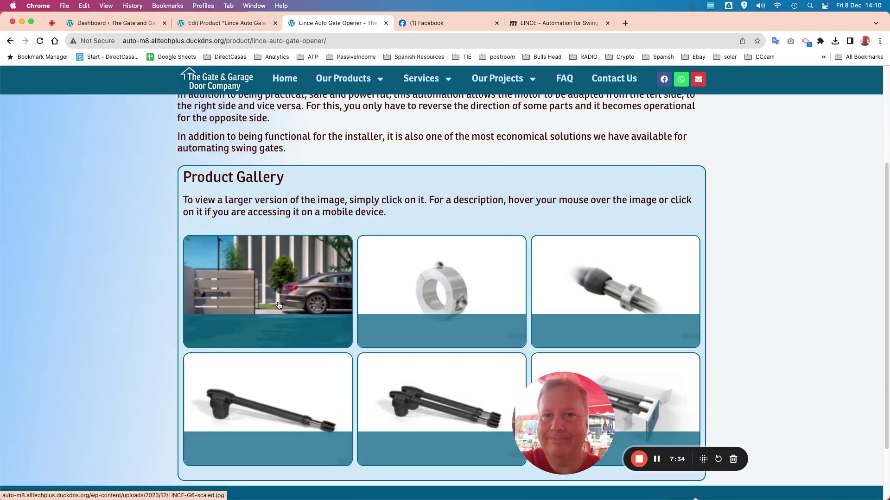
pyautogui.click(301, 286)
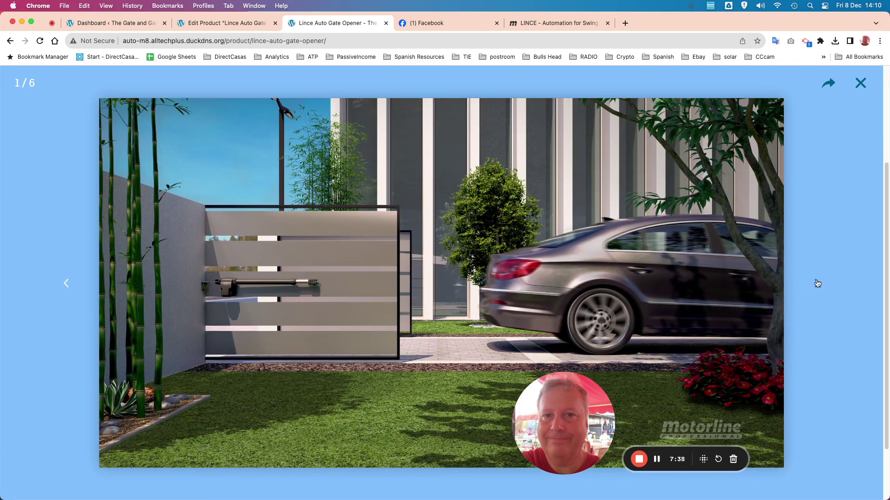
pyautogui.click(818, 283)
pyautogui.click(815, 285)
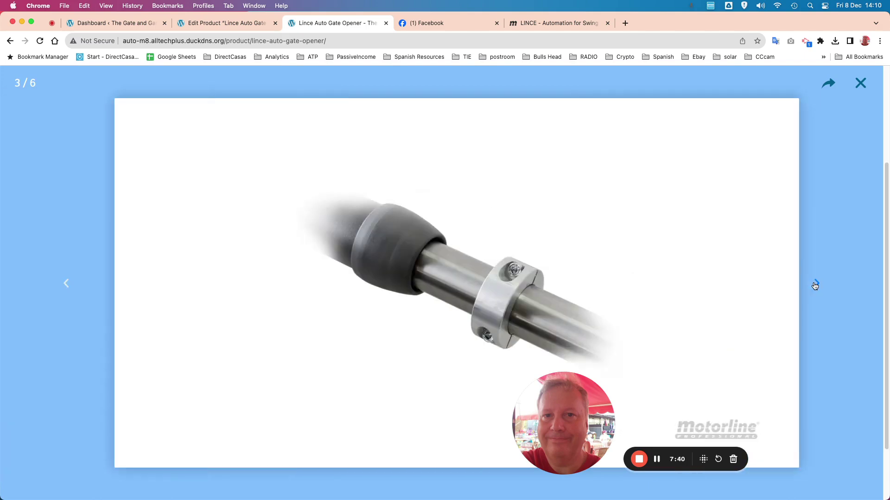
pyautogui.click(815, 284)
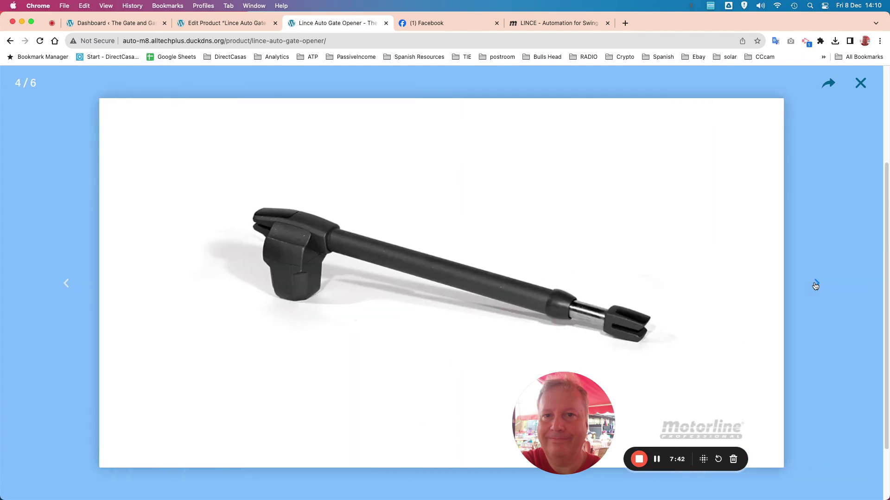
pyautogui.click(815, 285)
pyautogui.click(815, 285)
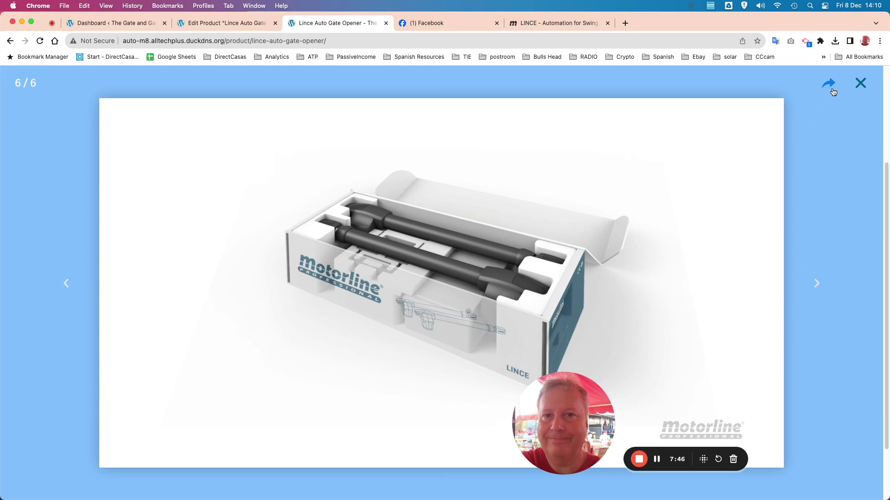
pyautogui.click(861, 86)
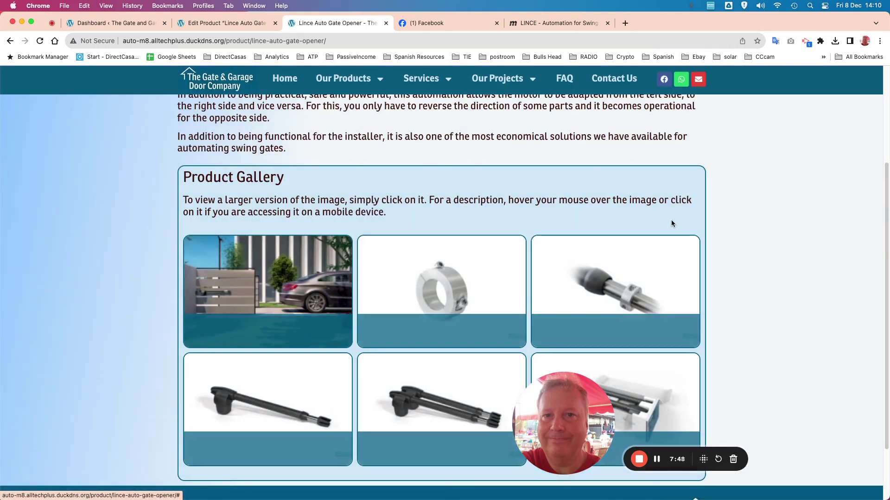
pyautogui.scroll(3, 329, 324)
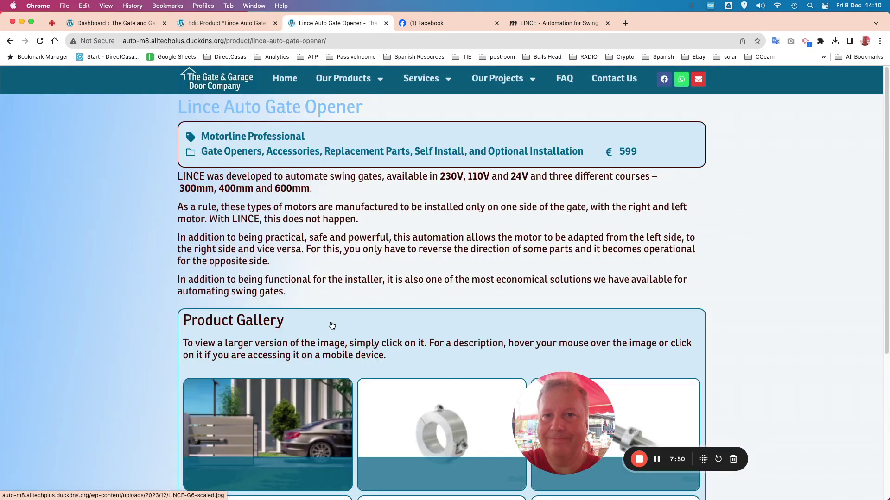